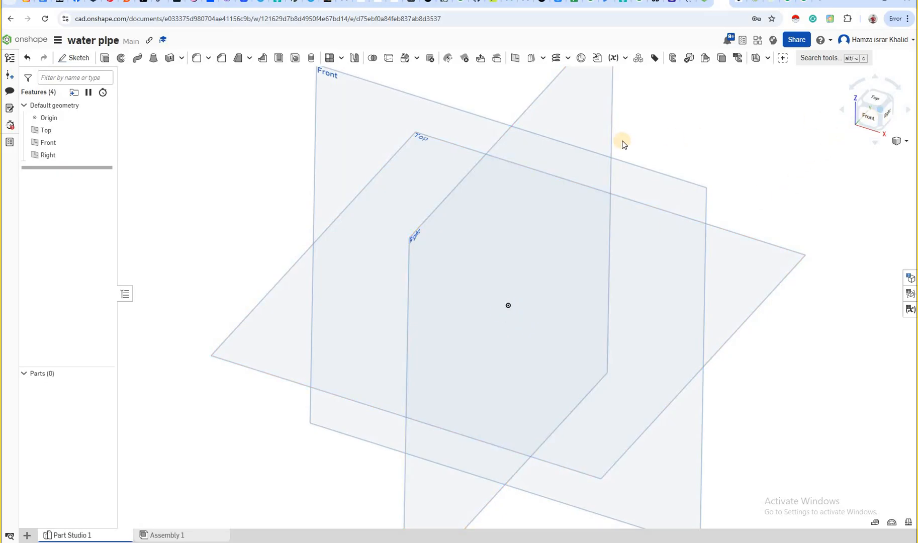
- Start a new sketch on the Front plane, viewed straight on
{"action": "left_click", "coordinate": [910, 111]}
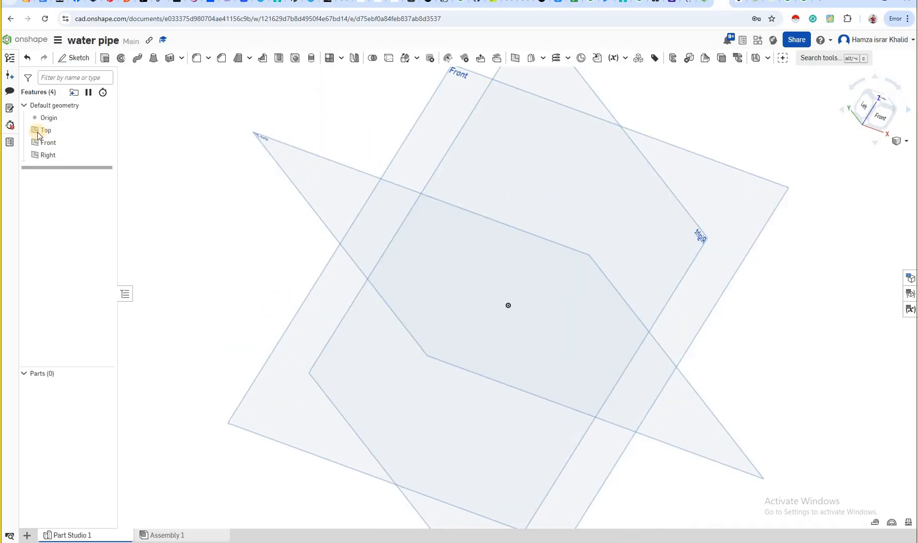
{"action": "left_click", "coordinate": [885, 123]}
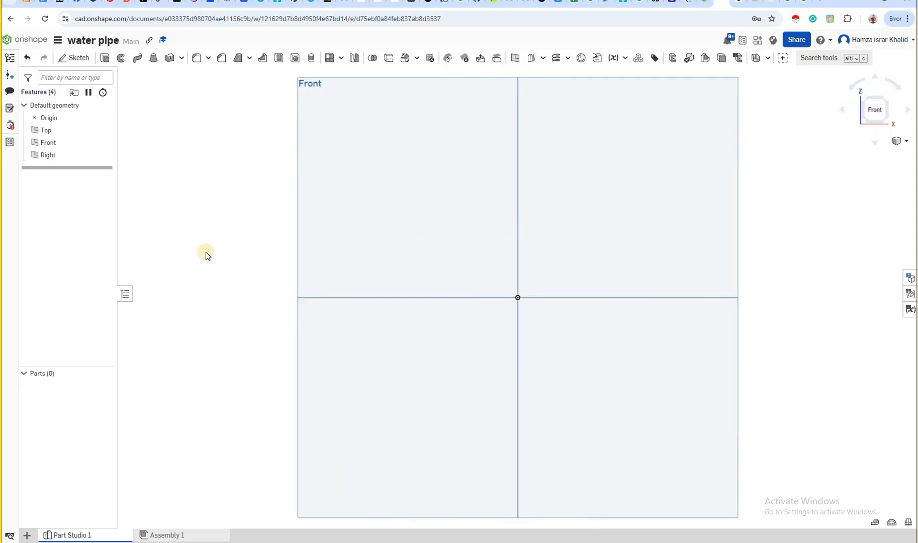
{"action": "right_click_drag", "start_coordinate": [211, 255], "coordinate": [216, 259]}
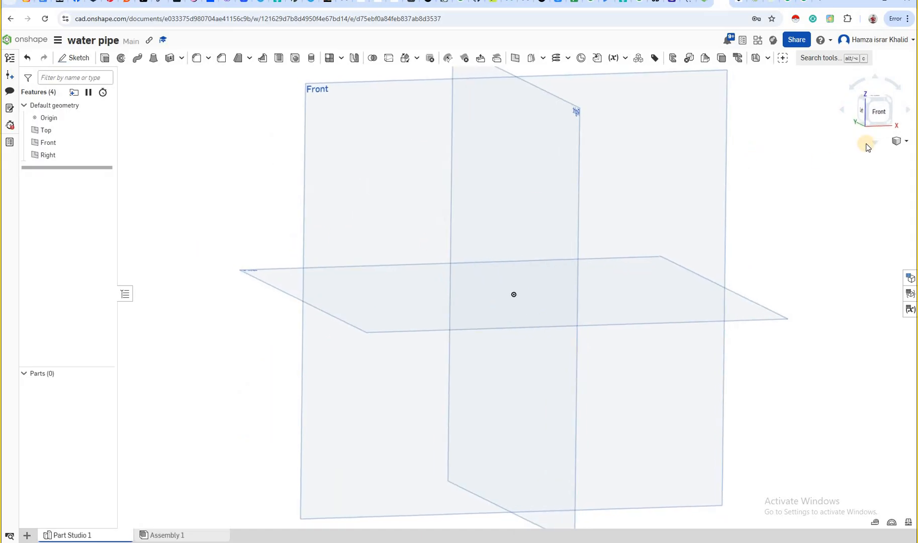
{"action": "left_click", "coordinate": [875, 120]}
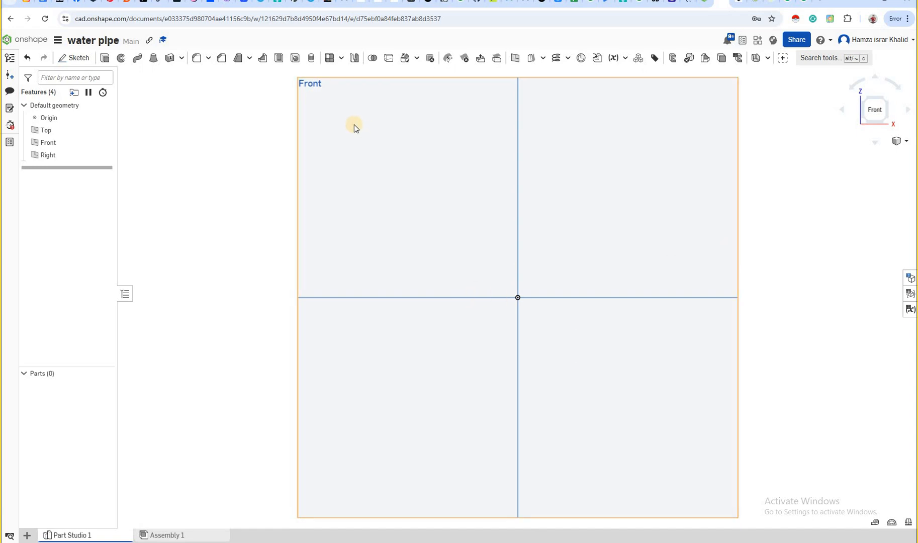
{"action": "scroll", "coordinate": [354, 125], "scroll_direction": "down", "scroll_amount": 2}
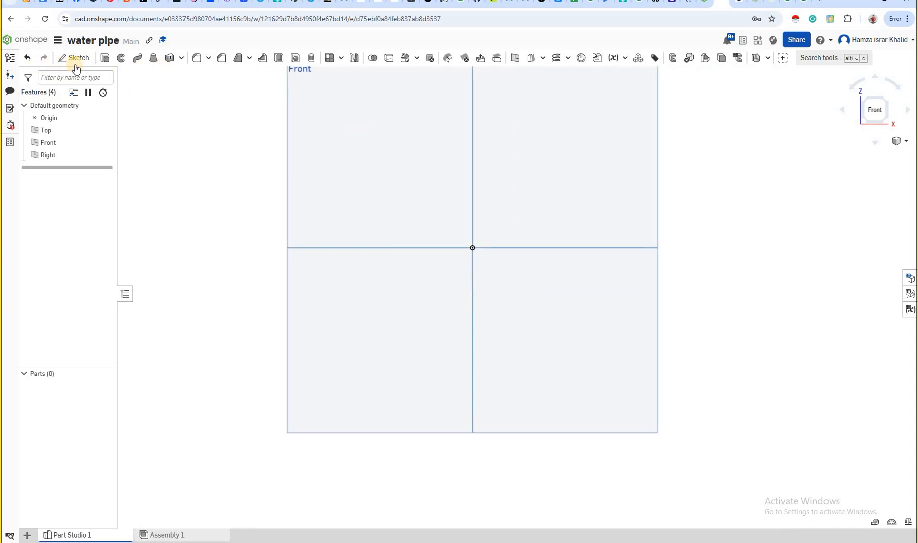
{"action": "left_click", "coordinate": [75, 64]}
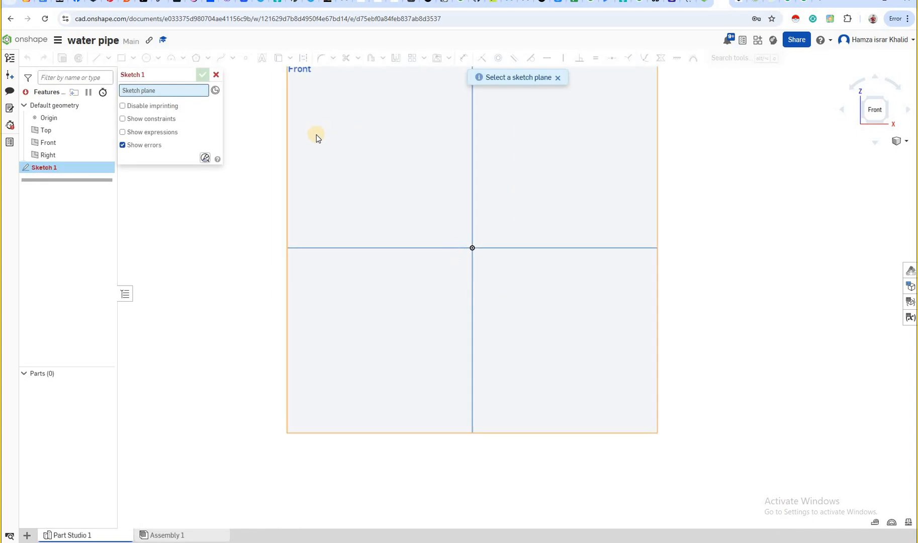
{"action": "left_click", "coordinate": [49, 144]}
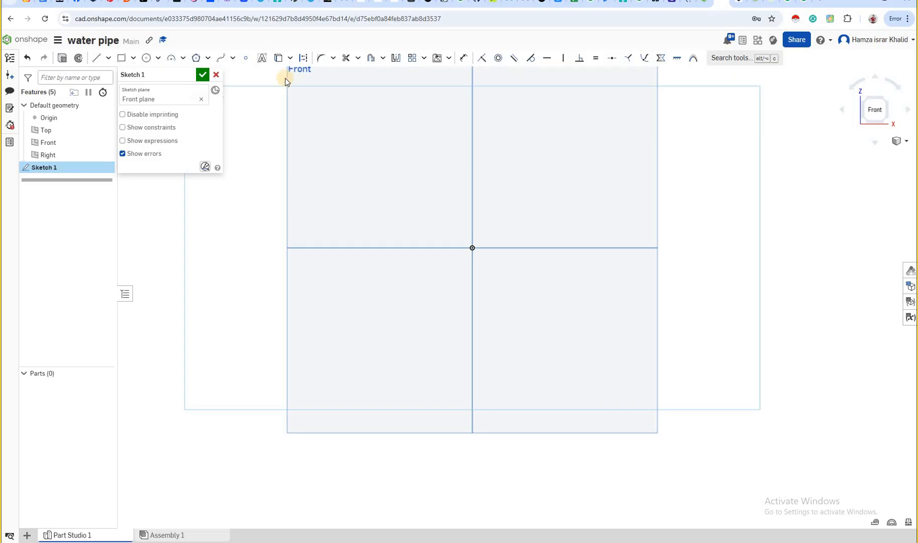
- Draw an S-shaped spline from the origin down through several bends to an end point near the vertical axis, and finish the sketch
{"action": "scroll", "coordinate": [280, 177], "scroll_direction": "down", "scroll_amount": 3}
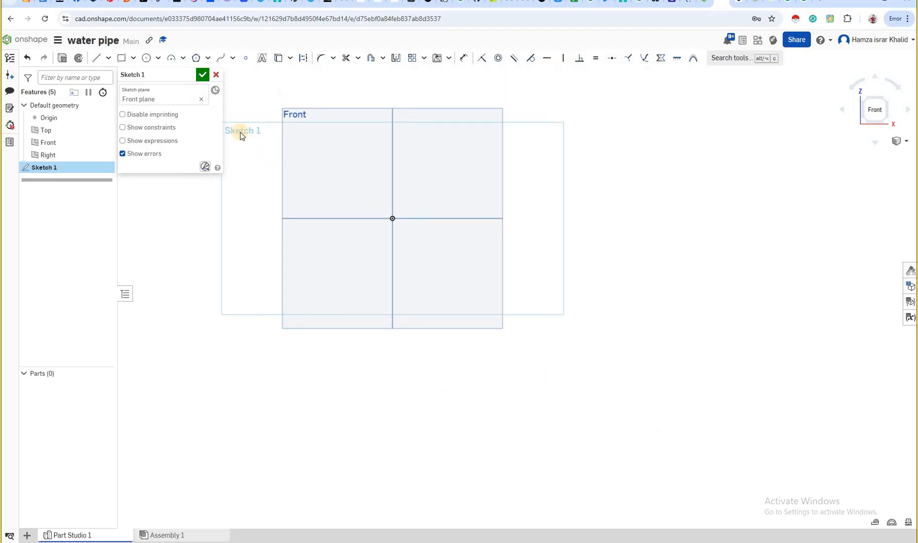
{"action": "scroll", "coordinate": [266, 152], "scroll_direction": "up", "scroll_amount": 2}
{"action": "scroll", "coordinate": [505, 235], "scroll_direction": "up", "scroll_amount": 3}
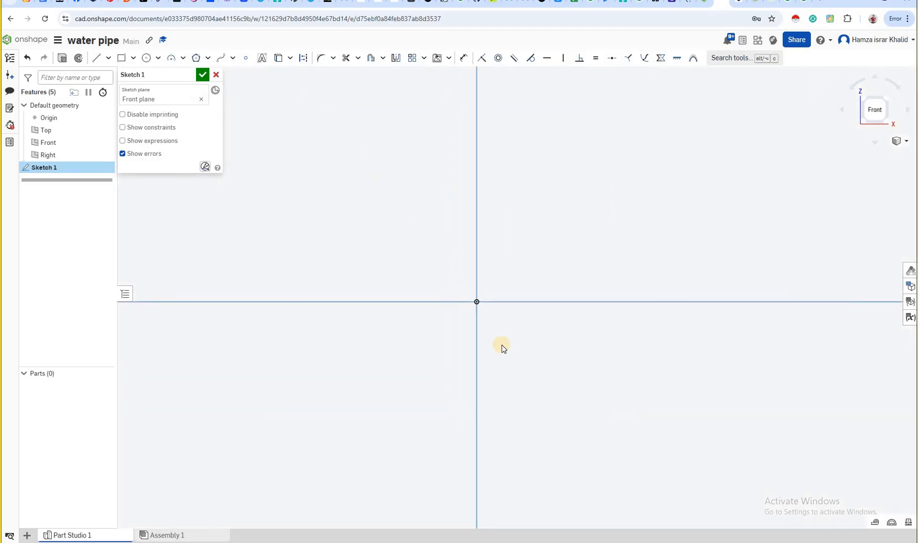
{"action": "scroll", "coordinate": [265, 193], "scroll_direction": "down", "scroll_amount": 3}
{"action": "scroll", "coordinate": [247, 150], "scroll_direction": "down", "scroll_amount": 1}
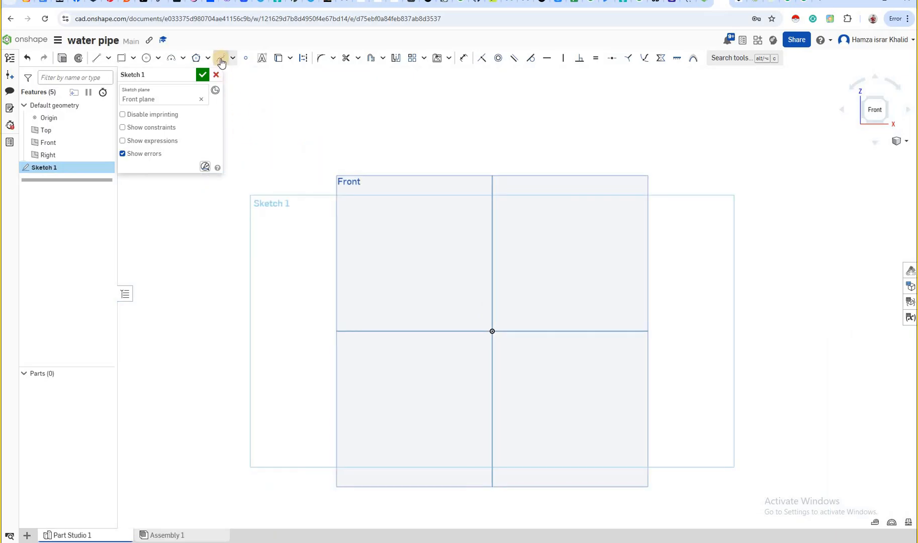
{"action": "left_click", "coordinate": [220, 59]}
{"action": "scroll", "coordinate": [506, 381], "scroll_direction": "up", "scroll_amount": 4}
{"action": "left_click", "coordinate": [507, 258]}
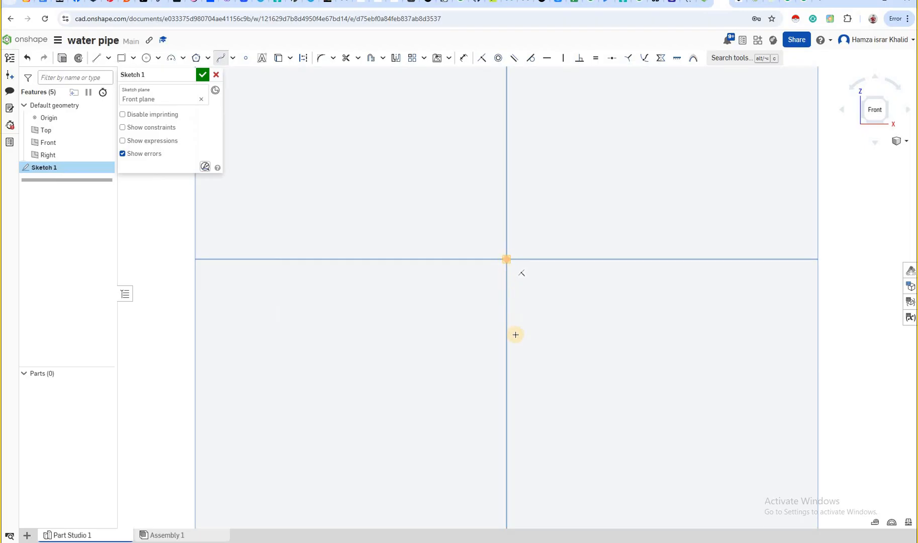
{"action": "left_click", "coordinate": [507, 384]}
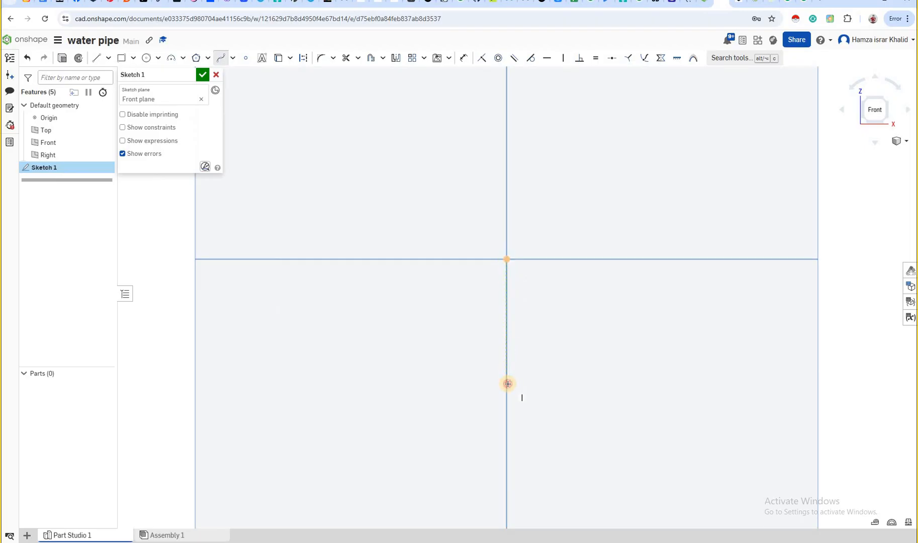
{"action": "left_click", "coordinate": [623, 388]}
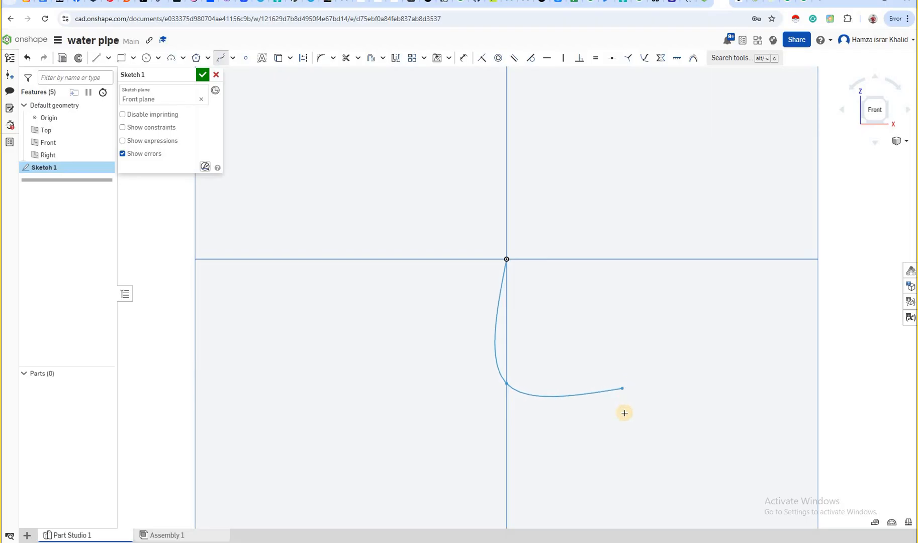
{"action": "left_click", "coordinate": [635, 476]}
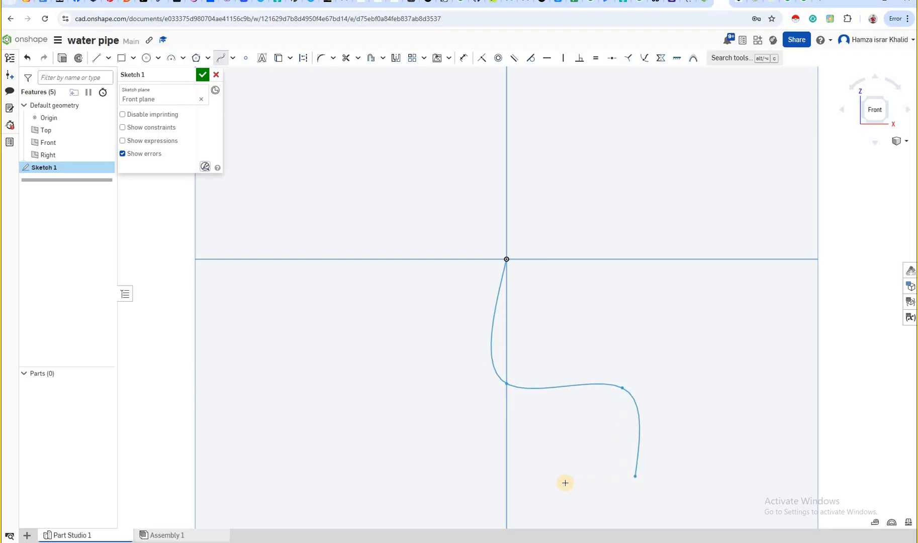
{"action": "left_click", "coordinate": [482, 484]}
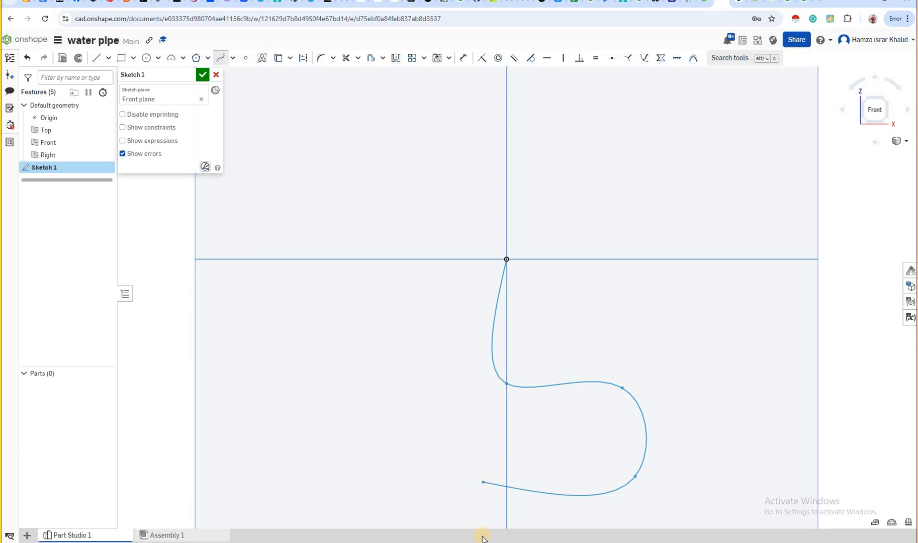
{"action": "left_click", "coordinate": [479, 506]}
{"action": "left_click", "coordinate": [476, 519]}
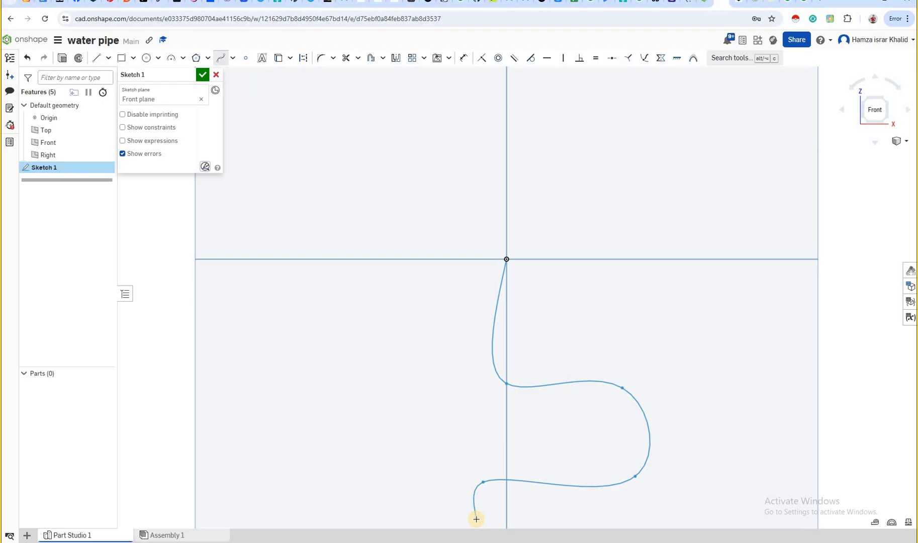
{"action": "key", "text": "Escape"}
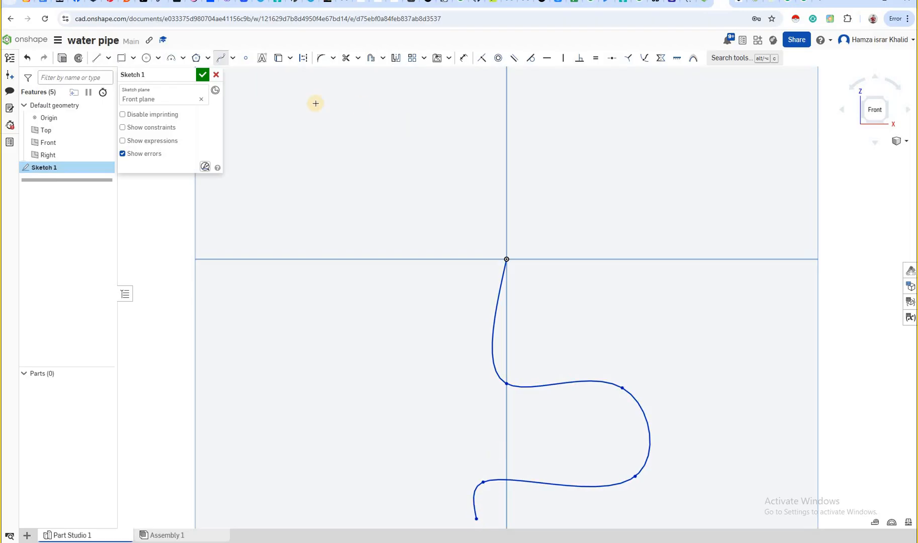
{"action": "left_click", "coordinate": [199, 79]}
- Start a second sketch on the Top plane, viewed from above
{"action": "scroll", "coordinate": [491, 261], "scroll_direction": "up", "scroll_amount": 3}
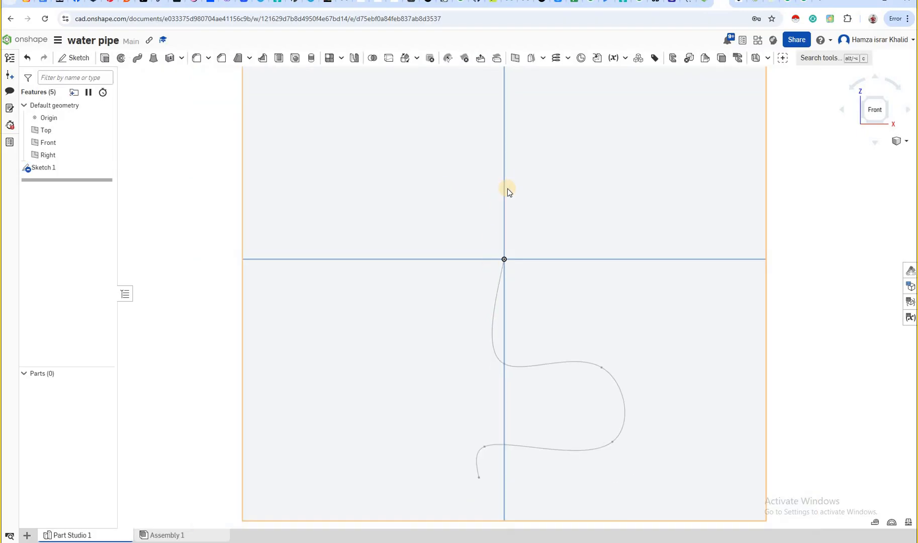
{"action": "right_click_drag", "start_coordinate": [574, 239], "coordinate": [517, 248]}
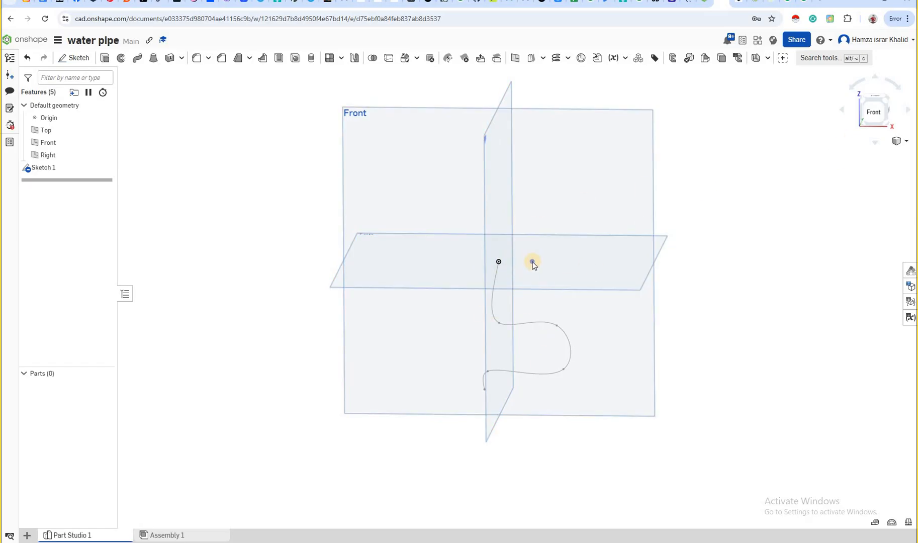
{"action": "right_click_drag", "start_coordinate": [533, 284], "coordinate": [549, 278]}
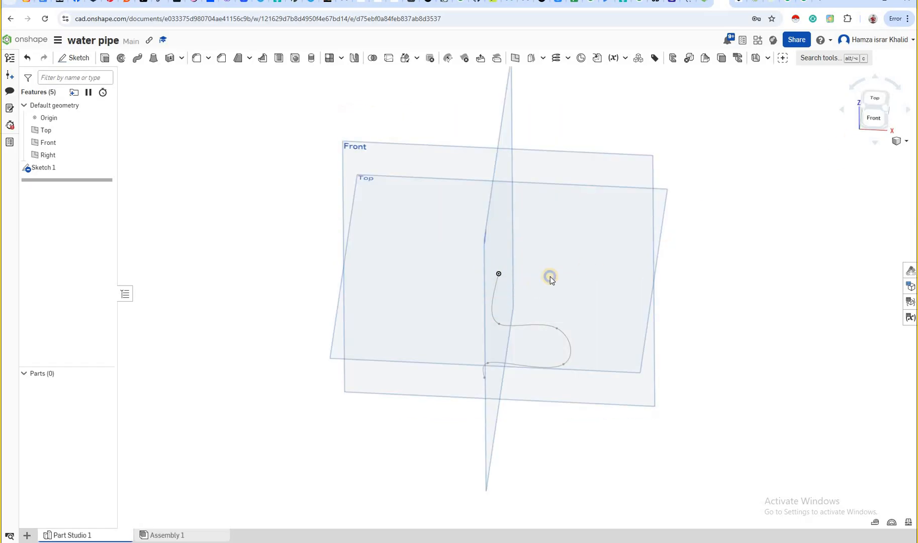
{"action": "left_click", "coordinate": [875, 106]}
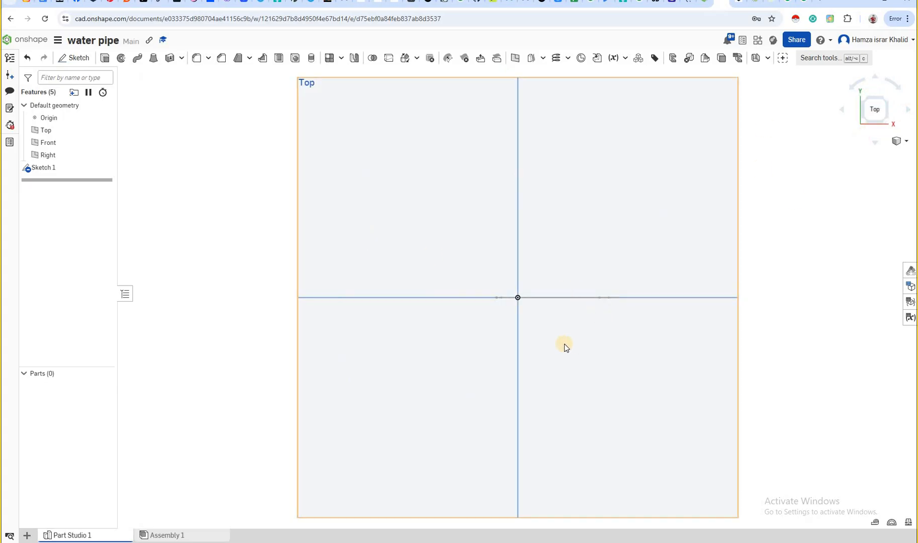
{"action": "scroll", "coordinate": [516, 291], "scroll_direction": "up", "scroll_amount": 2}
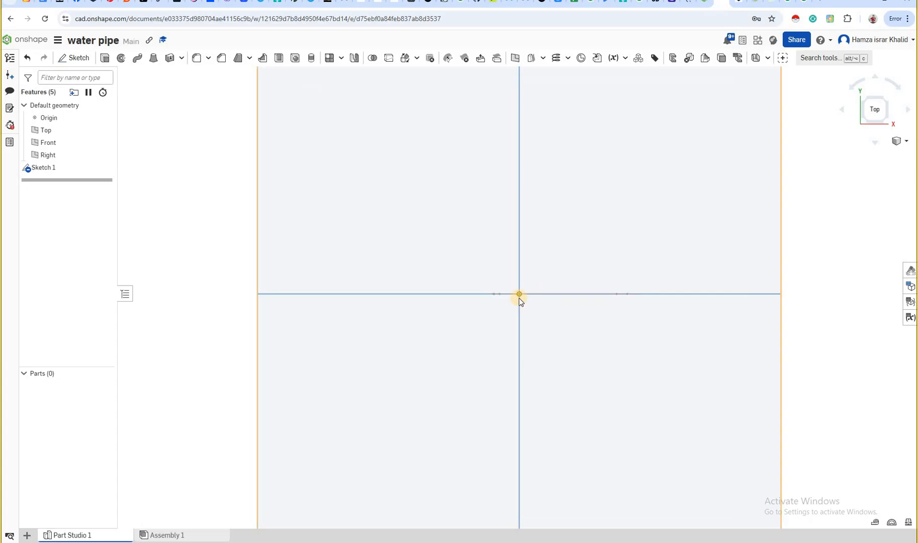
{"action": "left_click", "coordinate": [74, 60]}
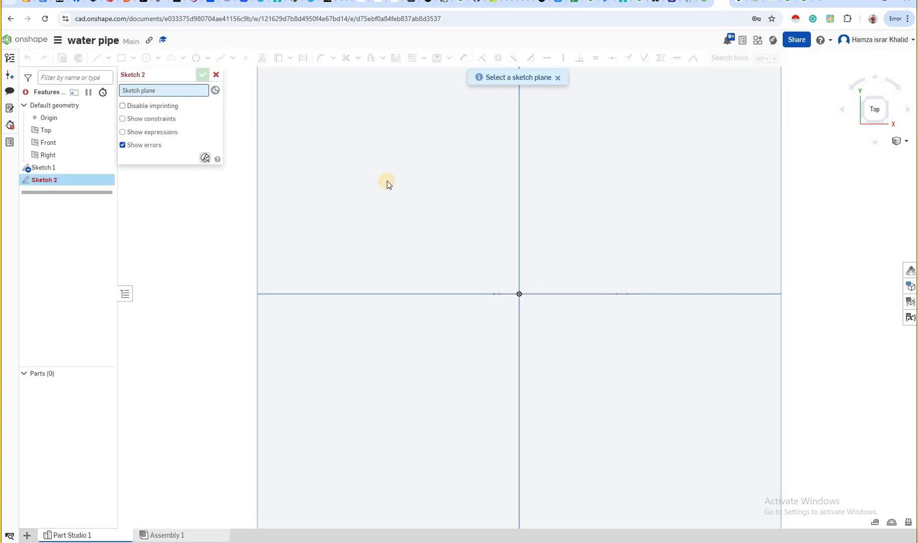
{"action": "scroll", "coordinate": [334, 129], "scroll_direction": "down", "scroll_amount": 3}
{"action": "left_click", "coordinate": [333, 117]}
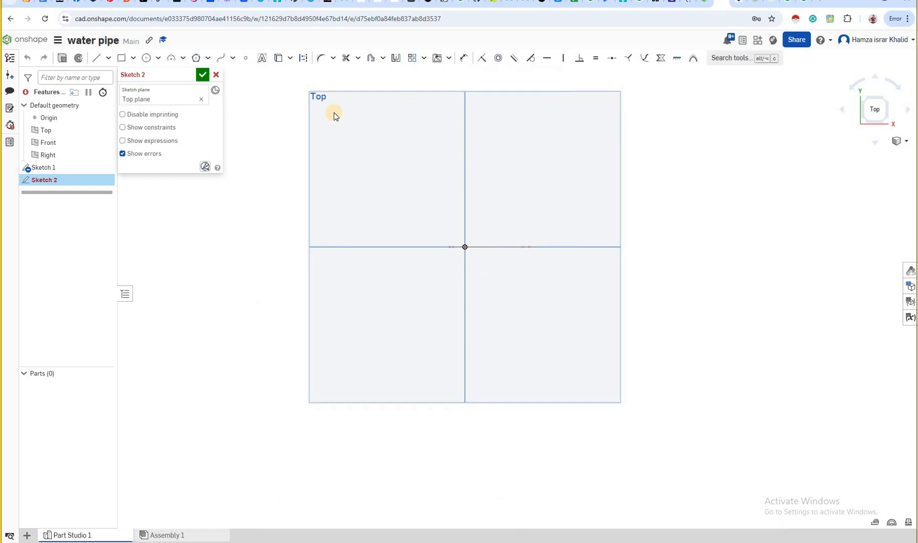
- Draw a small circle centred on the origin as the pipe's profile
{"action": "scroll", "coordinate": [453, 262], "scroll_direction": "up", "scroll_amount": 2}
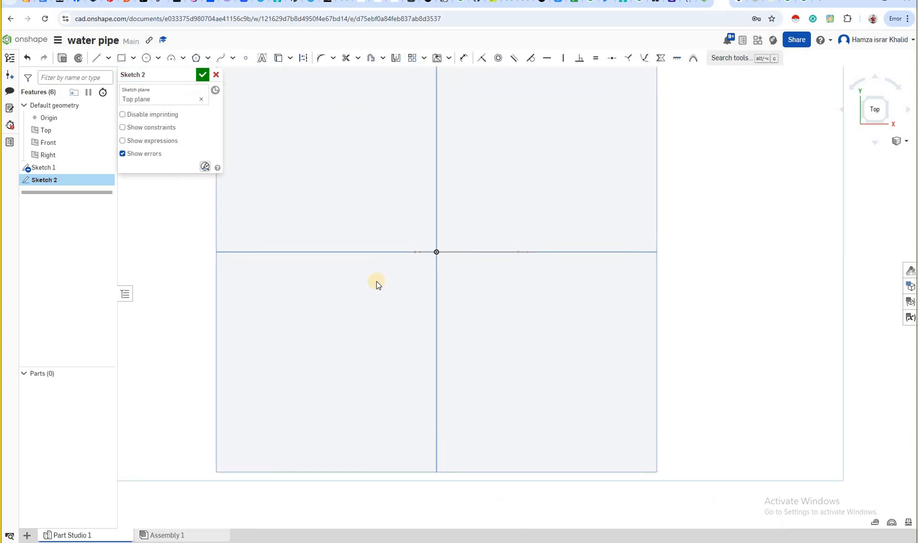
{"action": "scroll", "coordinate": [362, 285], "scroll_direction": "up", "scroll_amount": 2}
{"action": "scroll", "coordinate": [352, 272], "scroll_direction": "up", "scroll_amount": 2}
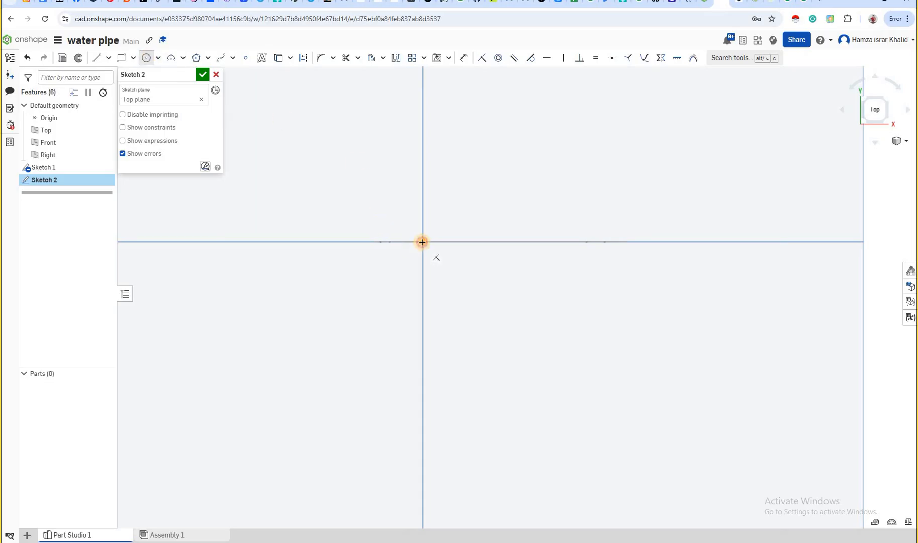
{"action": "left_click", "coordinate": [423, 242]}
{"action": "left_click", "coordinate": [452, 258]}
{"action": "left_click", "coordinate": [454, 258]}
{"action": "left_click", "coordinate": [459, 263]}
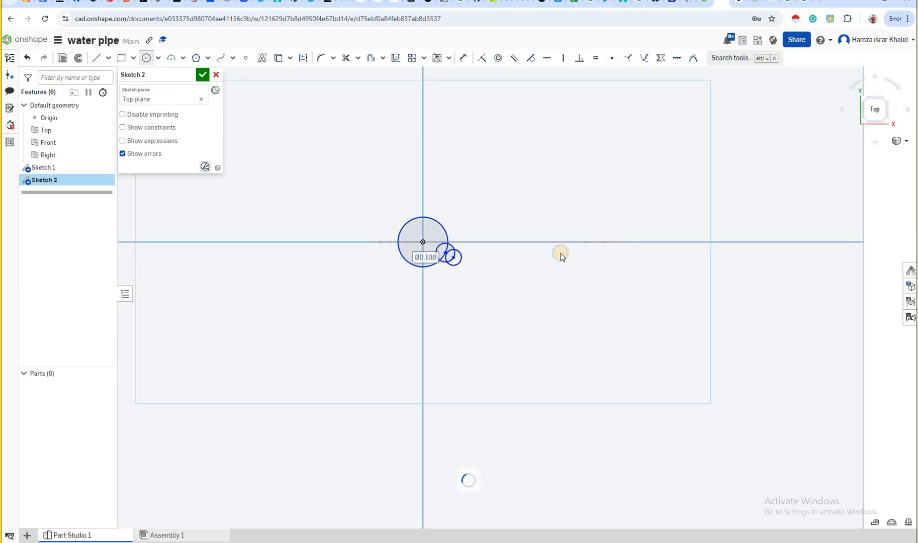
{"action": "right_click", "coordinate": [465, 267]}
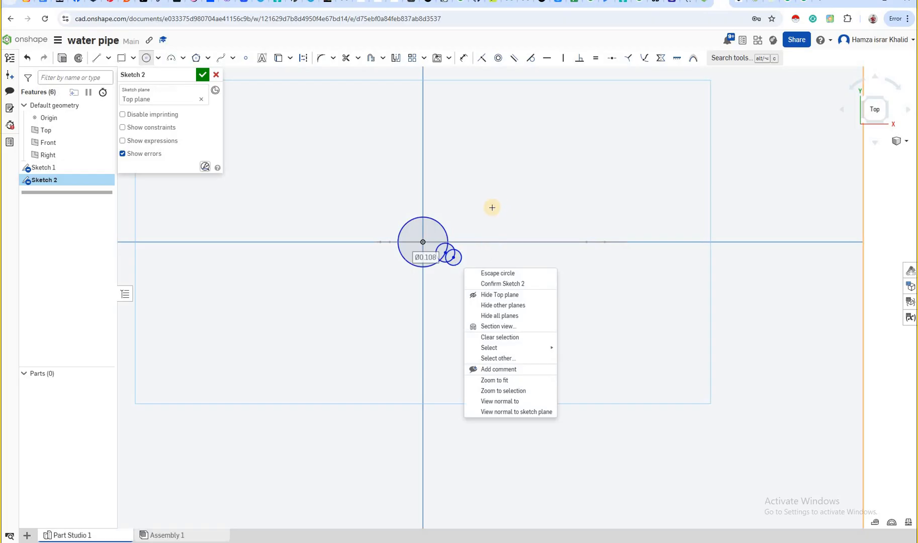
{"action": "left_click", "coordinate": [499, 242]}
{"action": "key", "text": "Escape"}
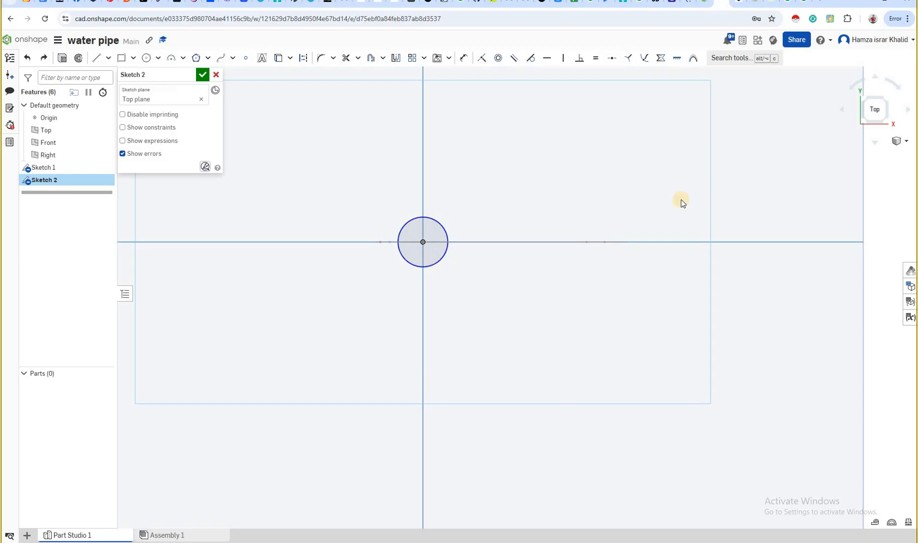
- Check the circle's position at the start of the spline path and finish the Top plane sketch
{"action": "left_click", "coordinate": [876, 147]}
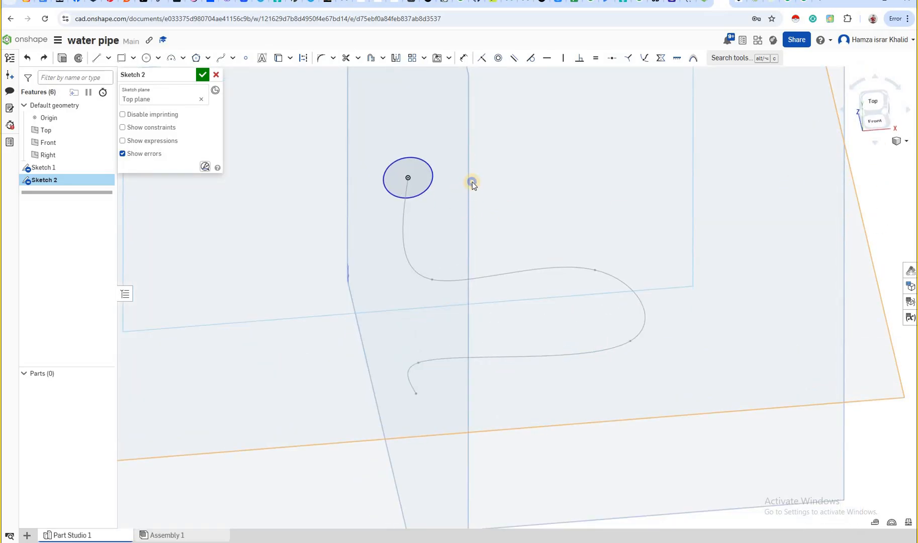
{"action": "right_click_drag", "start_coordinate": [471, 182], "coordinate": [451, 155]}
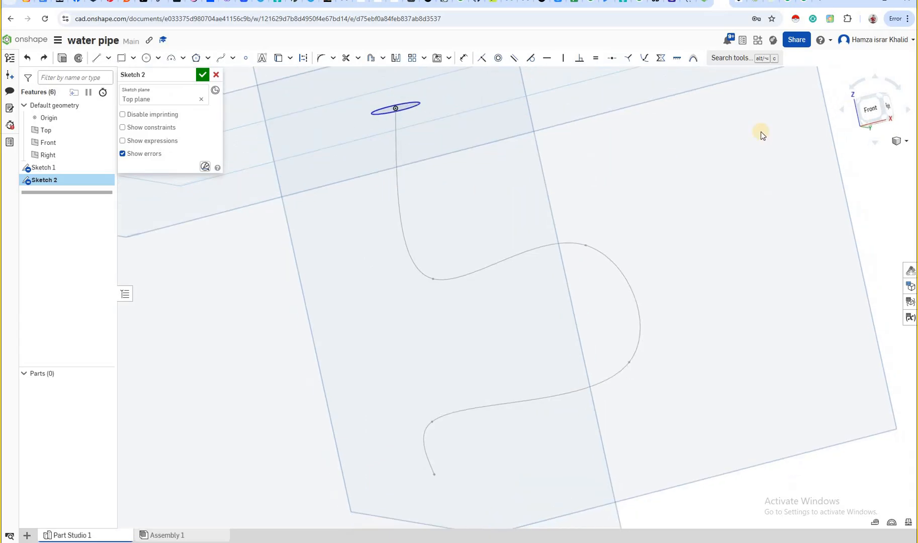
{"action": "right_click_drag", "start_coordinate": [761, 135], "coordinate": [731, 180]}
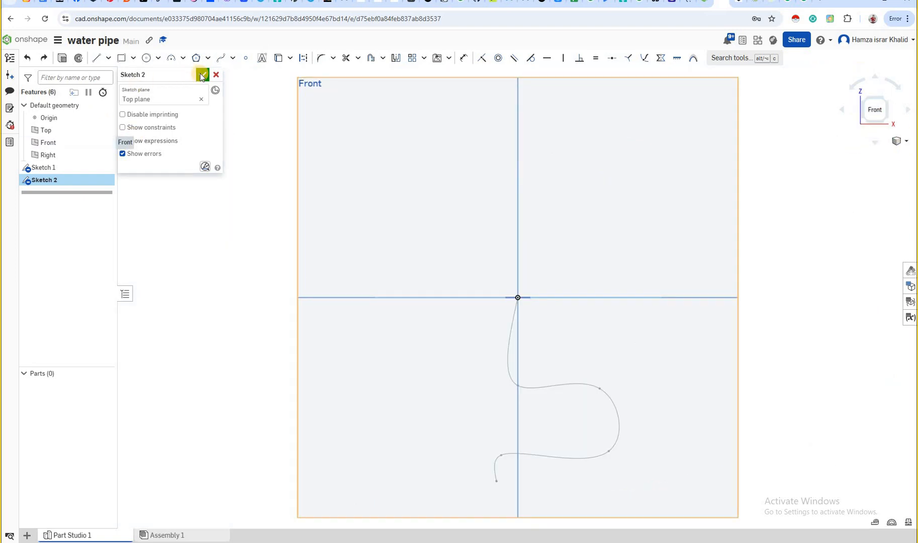
{"action": "left_click", "coordinate": [202, 75]}
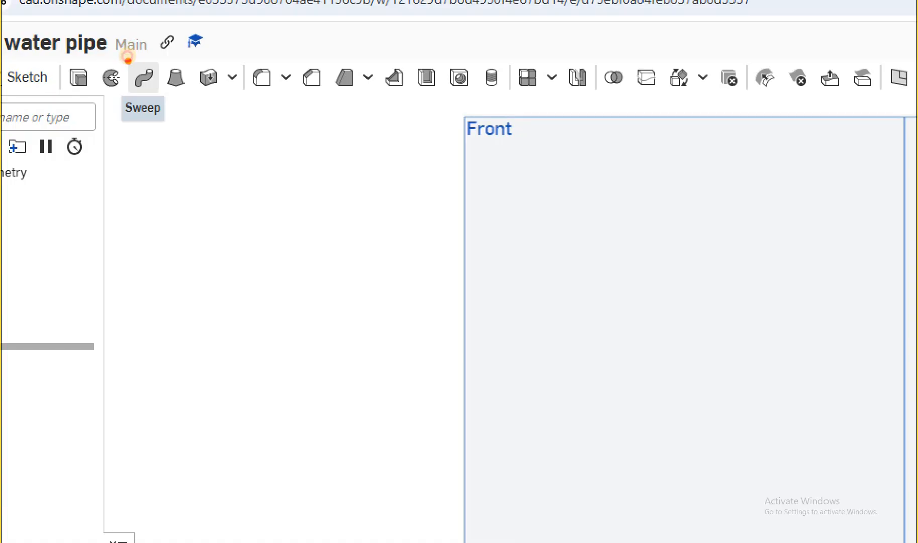
{"action": "mouse_move", "coordinate": [127, 57]}
{"action": "left_mouse_down"}
{"action": "mouse_move", "coordinate": [152, 61]}
{"action": "mouse_move", "coordinate": [116, 69]}
{"action": "left_mouse_up"}
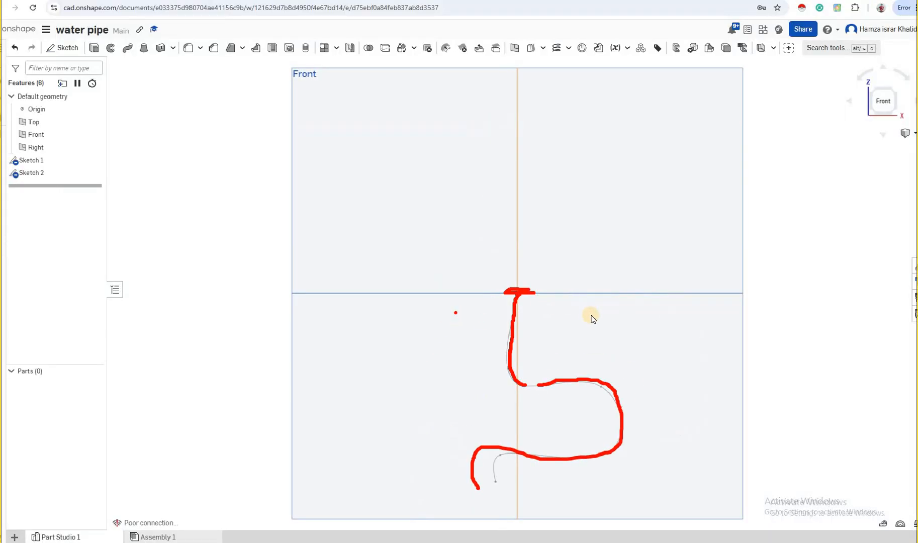
{"action": "scroll", "coordinate": [574, 332], "scroll_direction": "up", "scroll_amount": 2}
{"action": "right_click_drag", "start_coordinate": [577, 335], "coordinate": [576, 324]}
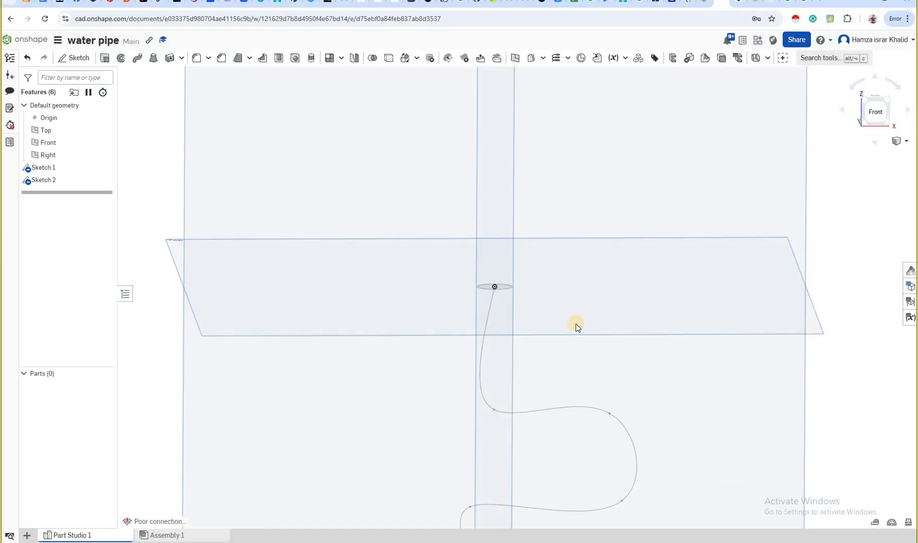
- Set up a new surface Sweep with the circle's edge as the profile and the S-shaped spline as the sweep path
{"action": "right_click_drag", "start_coordinate": [563, 284], "coordinate": [557, 295]}
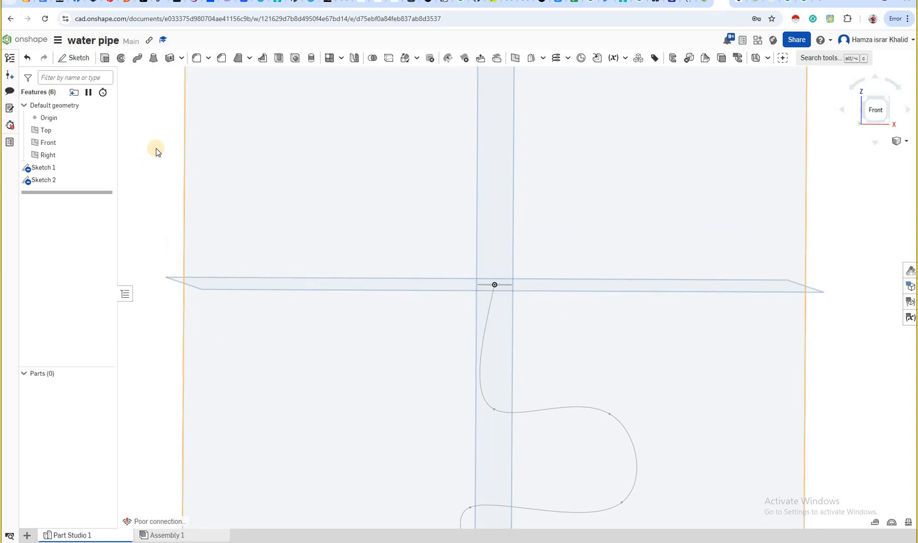
{"action": "left_click", "coordinate": [136, 59]}
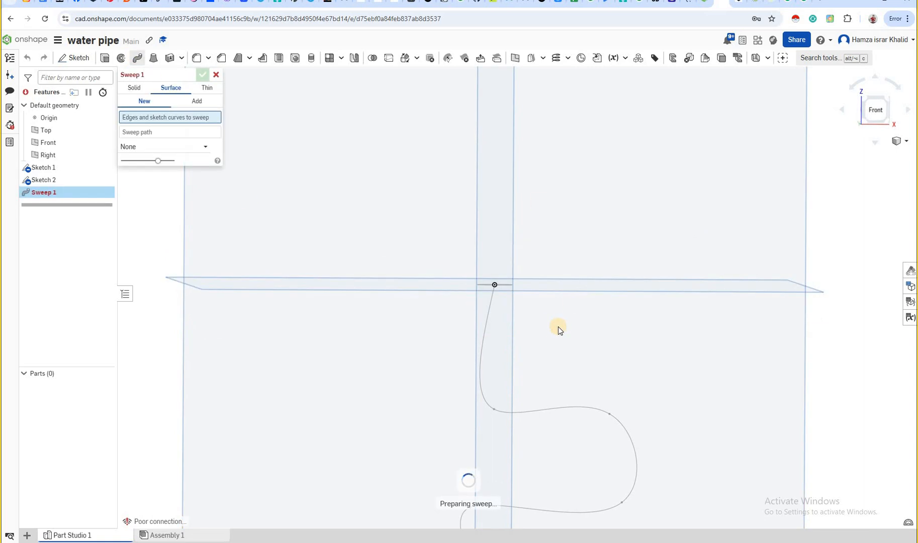
{"action": "scroll", "coordinate": [563, 340], "scroll_direction": "up", "scroll_amount": 1}
{"action": "scroll", "coordinate": [531, 313], "scroll_direction": "up", "scroll_amount": 2}
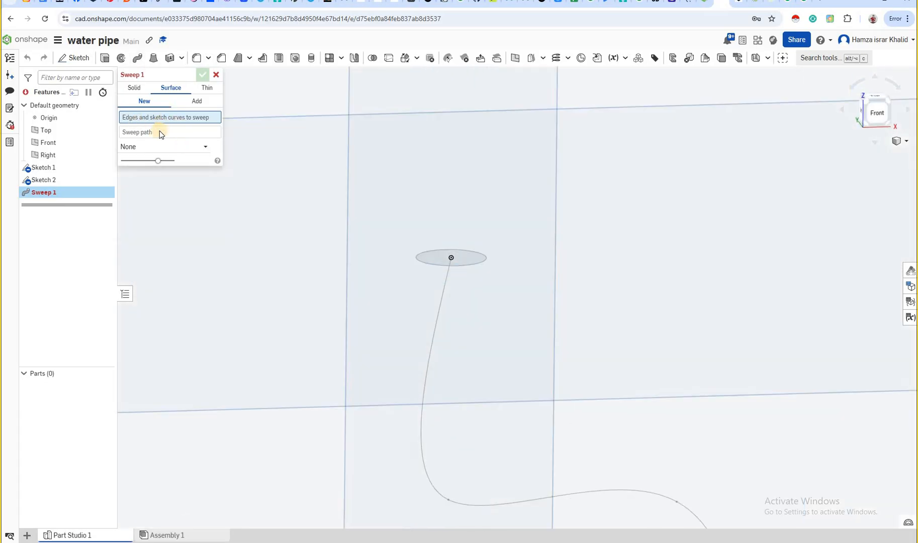
{"action": "left_click", "coordinate": [452, 265]}
{"action": "left_click", "coordinate": [133, 139]}
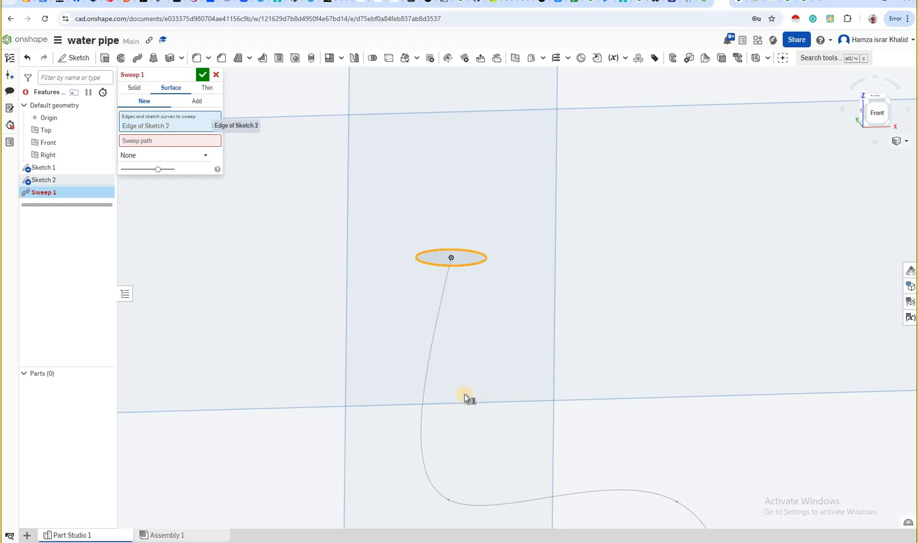
{"action": "left_click", "coordinate": [160, 145]}
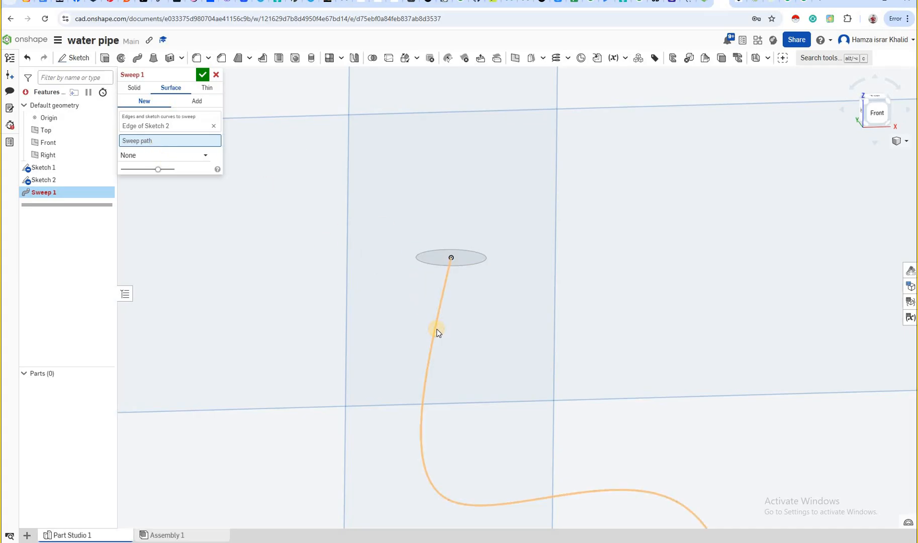
{"action": "left_click", "coordinate": [424, 382]}
{"action": "left_click", "coordinate": [425, 382]}
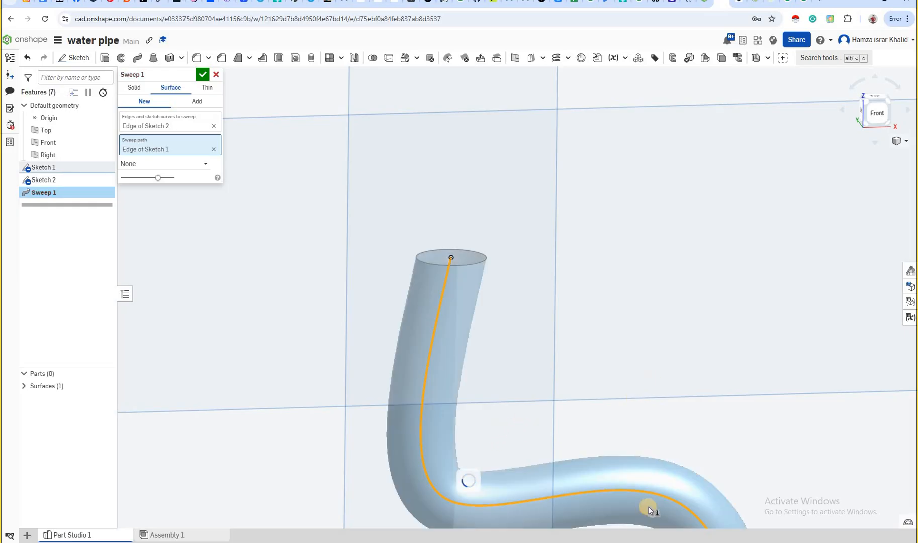
- Check the swept pipe preview over its full length in the front view and accept the sweep
{"action": "scroll", "coordinate": [647, 505], "scroll_direction": "down", "scroll_amount": 2}
{"action": "scroll", "coordinate": [638, 489], "scroll_direction": "down", "scroll_amount": 5}
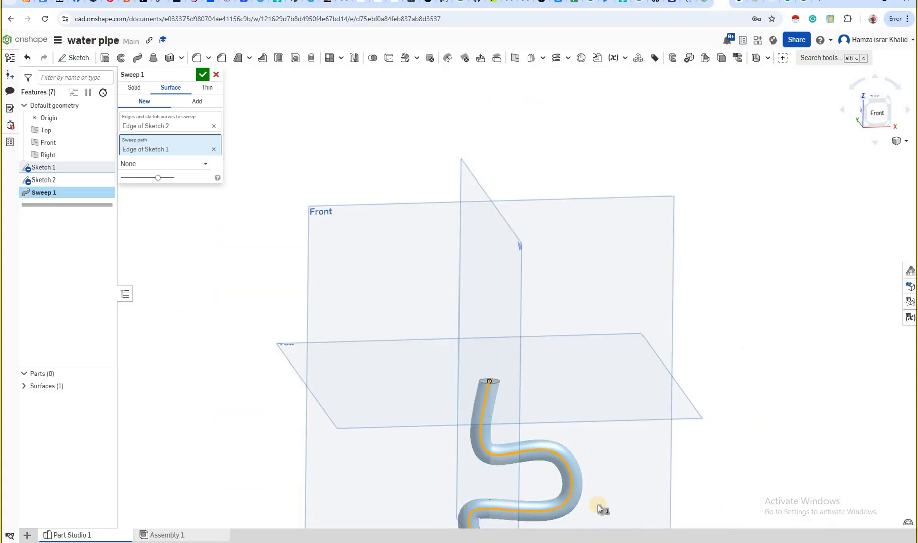
{"action": "scroll", "coordinate": [581, 508], "scroll_direction": "down", "scroll_amount": 6}
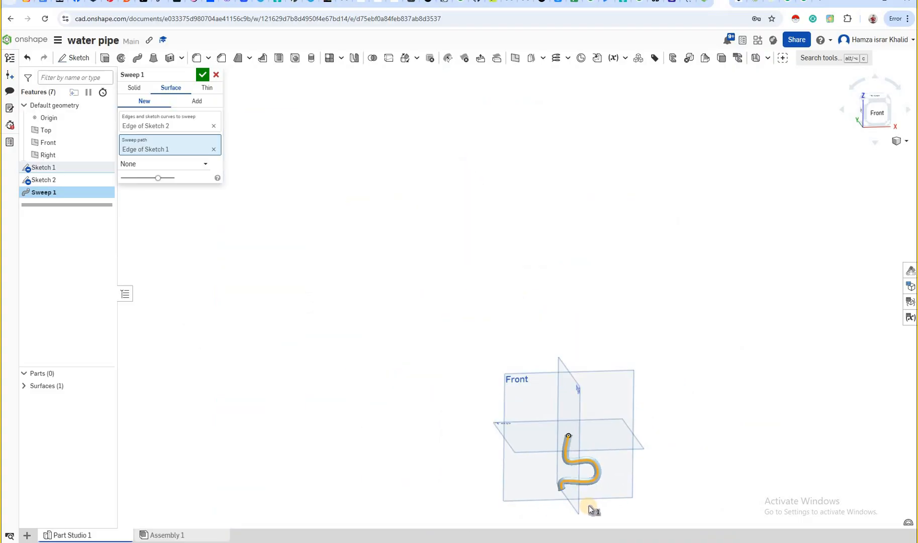
{"action": "scroll", "coordinate": [660, 486], "scroll_direction": "up", "scroll_amount": 5}
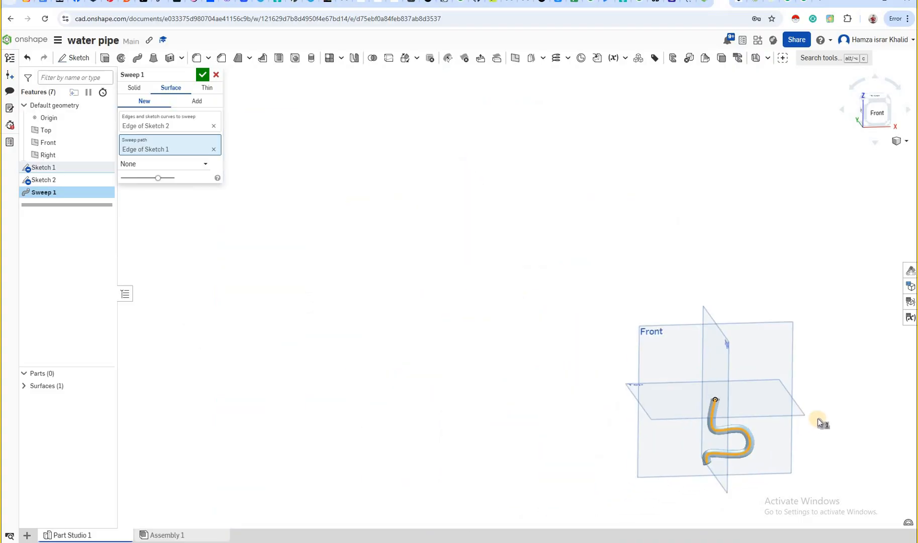
{"action": "scroll", "coordinate": [834, 411], "scroll_direction": "up", "scroll_amount": 5}
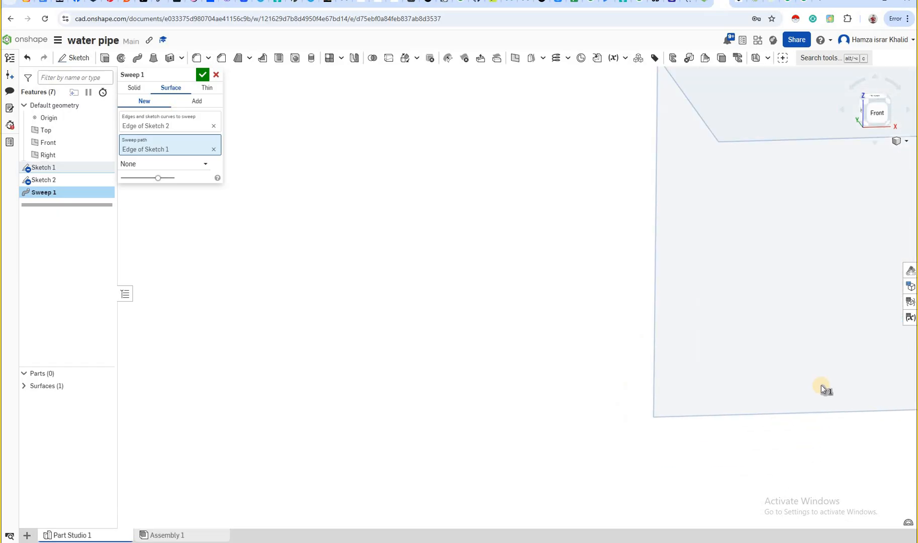
{"action": "scroll", "coordinate": [821, 388], "scroll_direction": "down", "scroll_amount": 1}
{"action": "scroll", "coordinate": [883, 121], "scroll_direction": "down", "scroll_amount": 5}
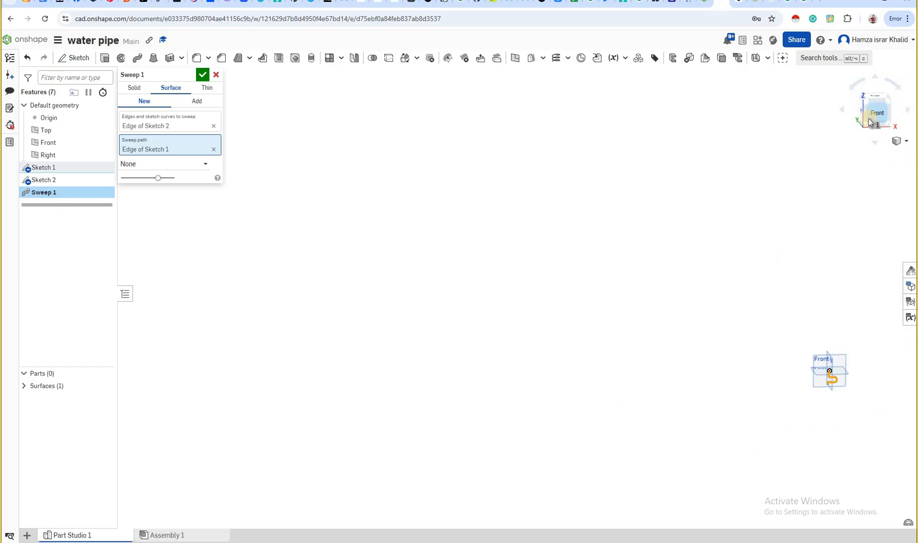
{"action": "left_click", "coordinate": [877, 115]}
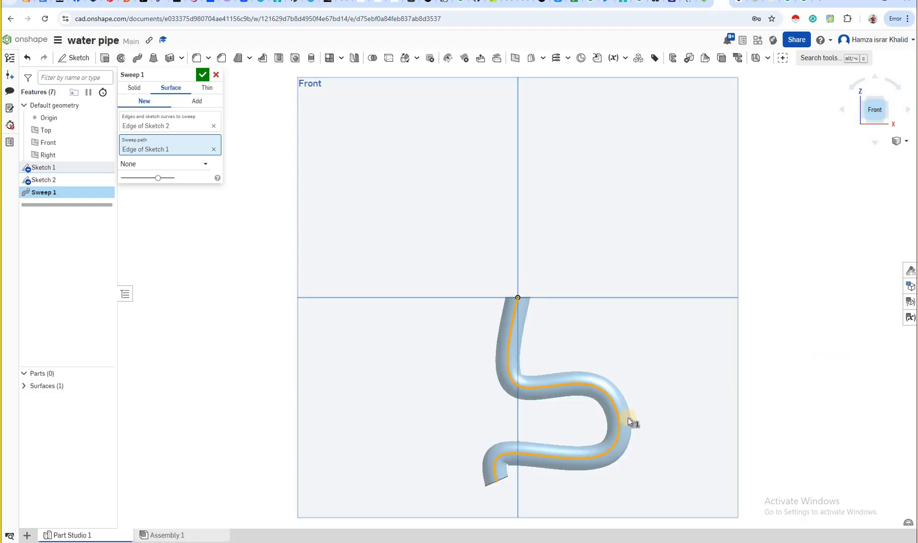
{"action": "scroll", "coordinate": [589, 446], "scroll_direction": "up", "scroll_amount": 4}
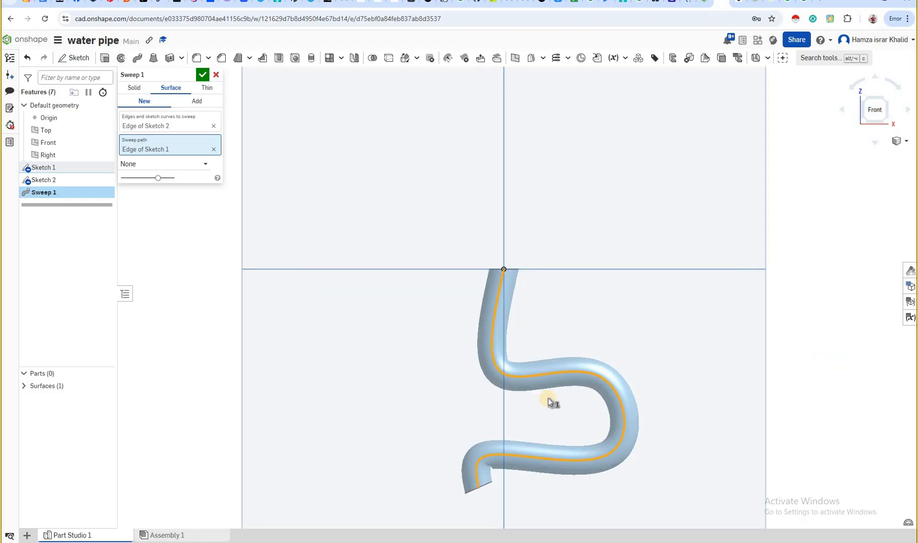
{"action": "left_click", "coordinate": [203, 76]}
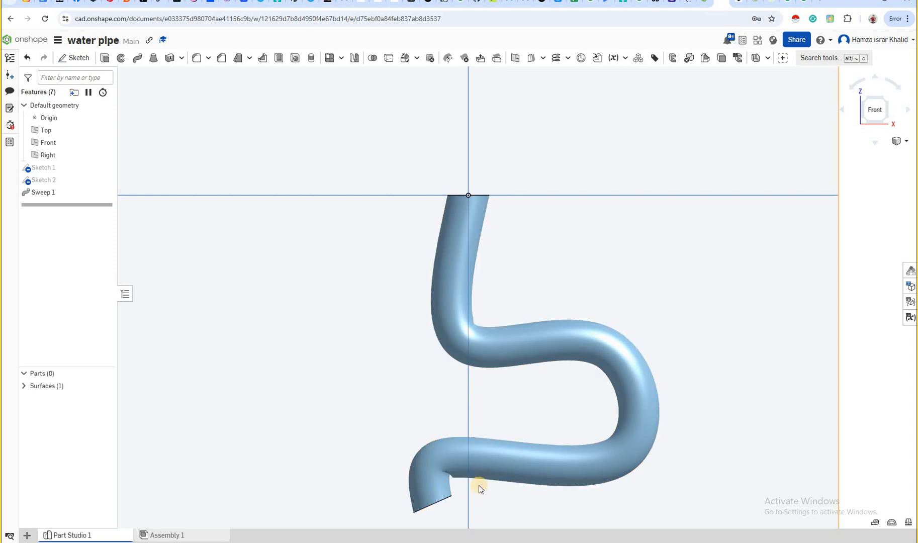
- Reopen the spline path sketch on the Front plane for editing and move the spline's free end point further down
{"action": "scroll", "coordinate": [478, 486], "scroll_direction": "down", "scroll_amount": 5}
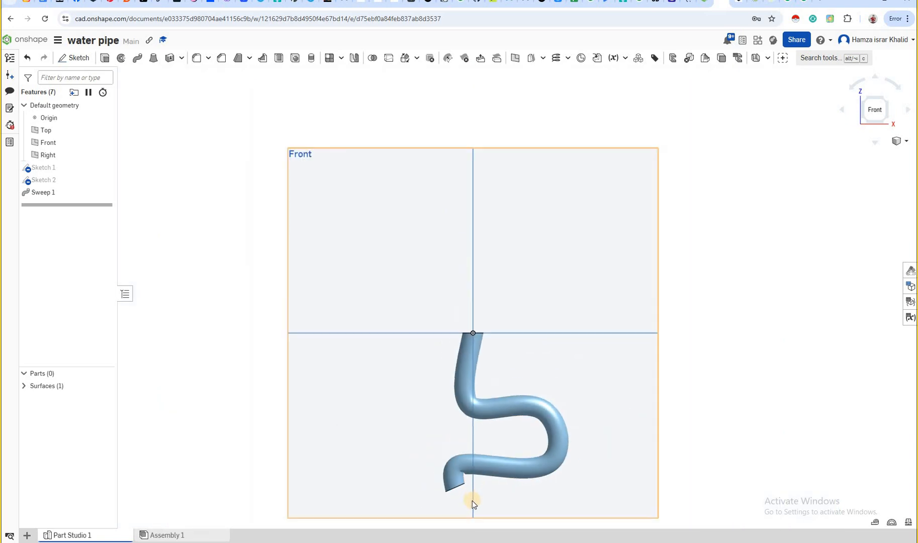
{"action": "scroll", "coordinate": [472, 501], "scroll_direction": "up", "scroll_amount": 5}
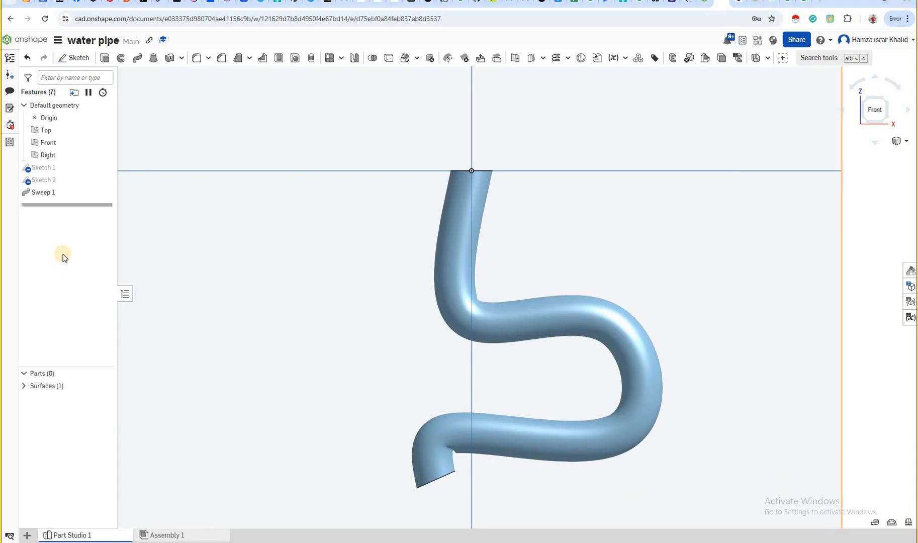
{"action": "left_click", "coordinate": [71, 169]}
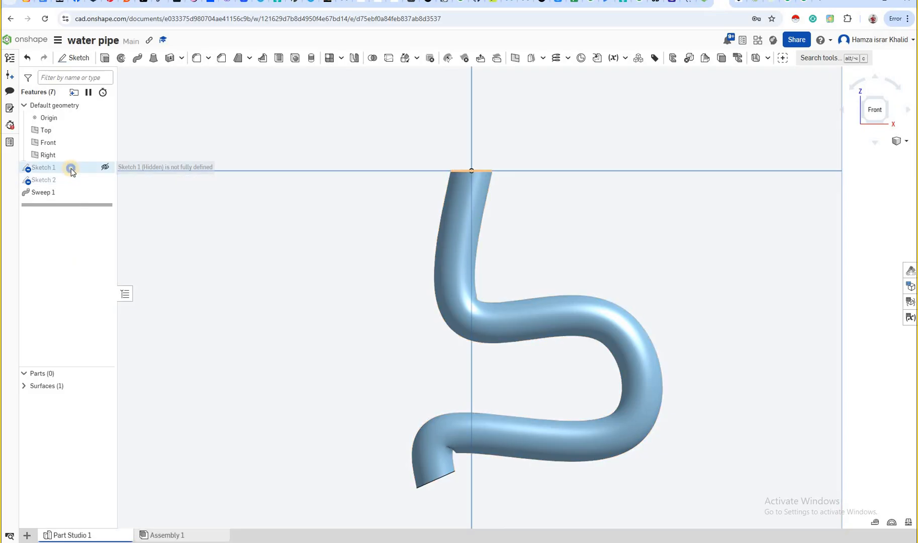
{"action": "right_click", "coordinate": [71, 168]}
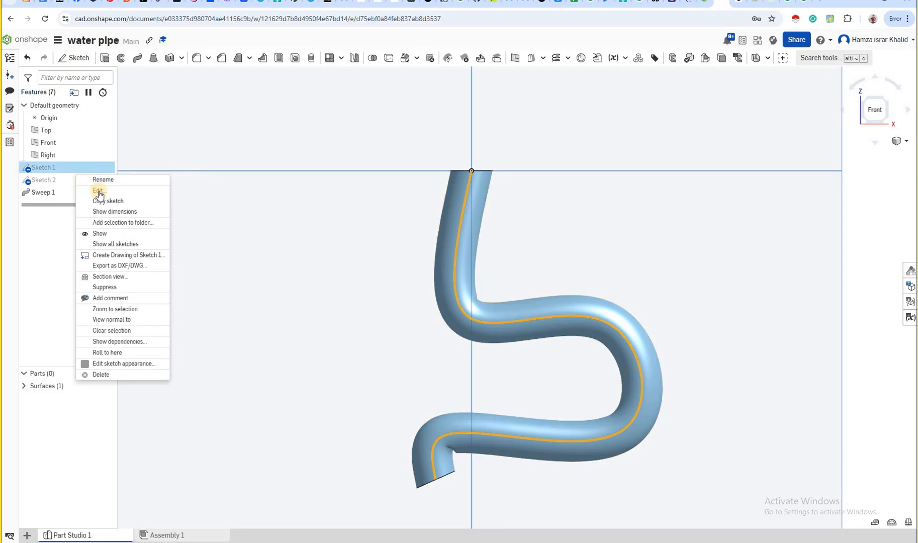
{"action": "left_click", "coordinate": [98, 191]}
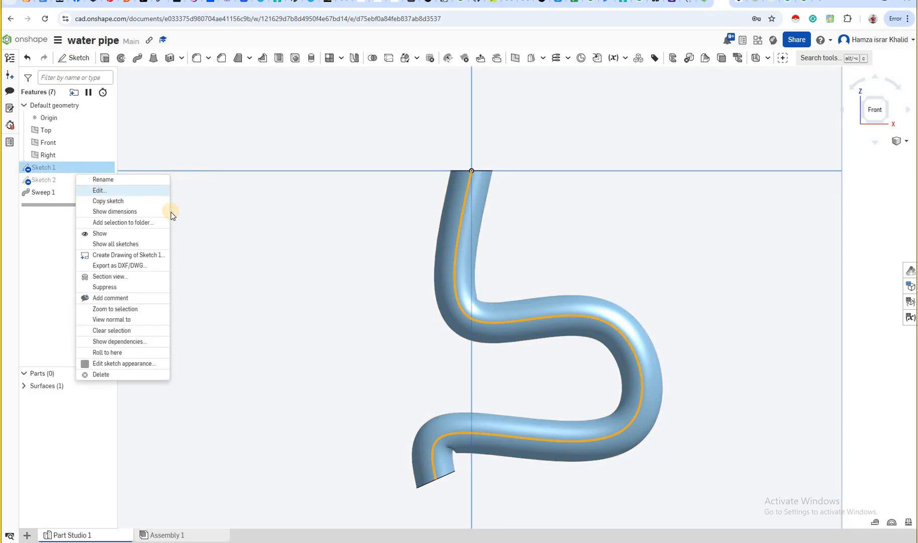
{"action": "left_click", "coordinate": [435, 479]}
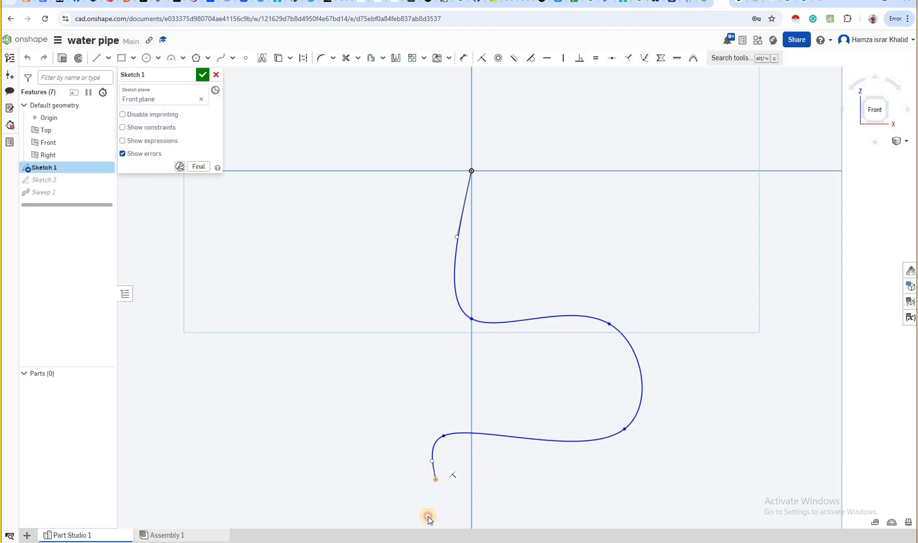
{"action": "left_click_drag", "start_coordinate": [427, 518], "coordinate": [427, 515]}
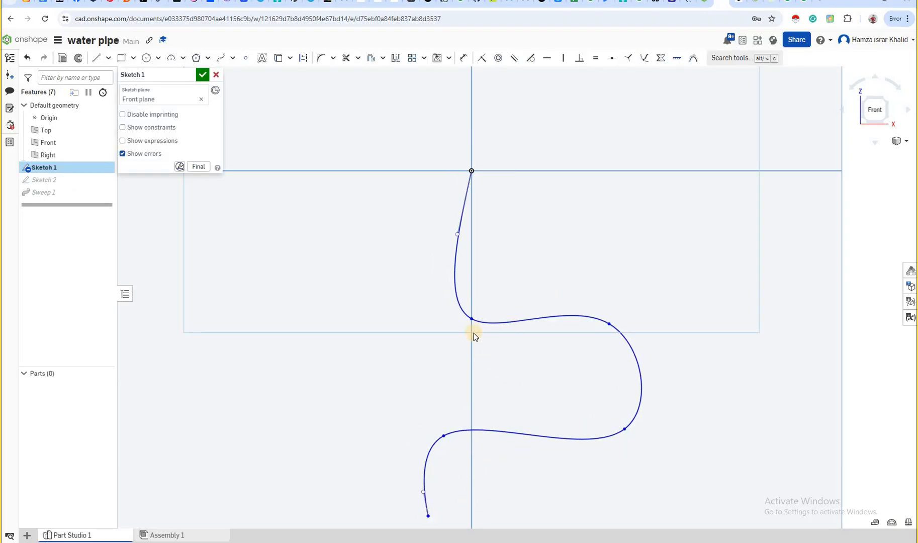
- Move the spline's bend point on the vertical axis slightly up and pull the lower outer bend point up and inward
{"action": "left_click", "coordinate": [473, 319]}
{"action": "left_click_drag", "start_coordinate": [478, 320], "coordinate": [505, 299]}
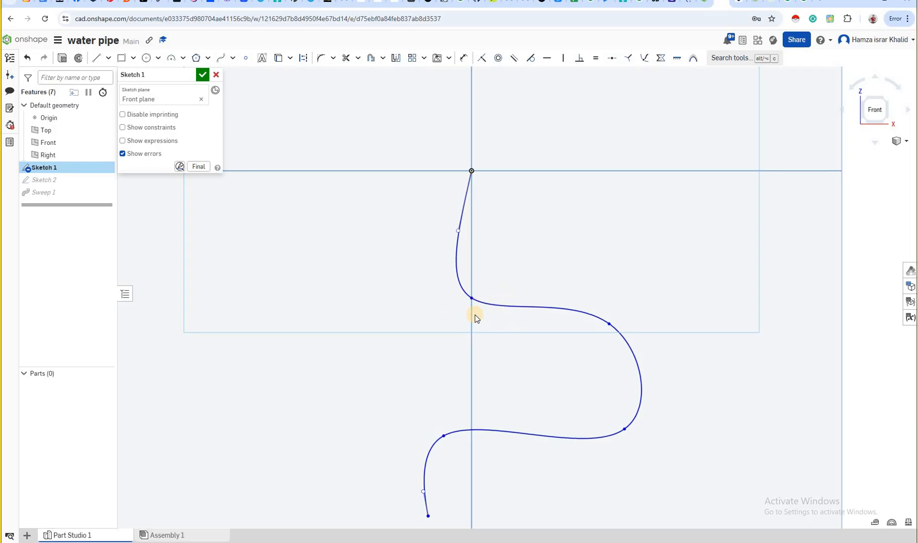
{"action": "left_click", "coordinate": [625, 430]}
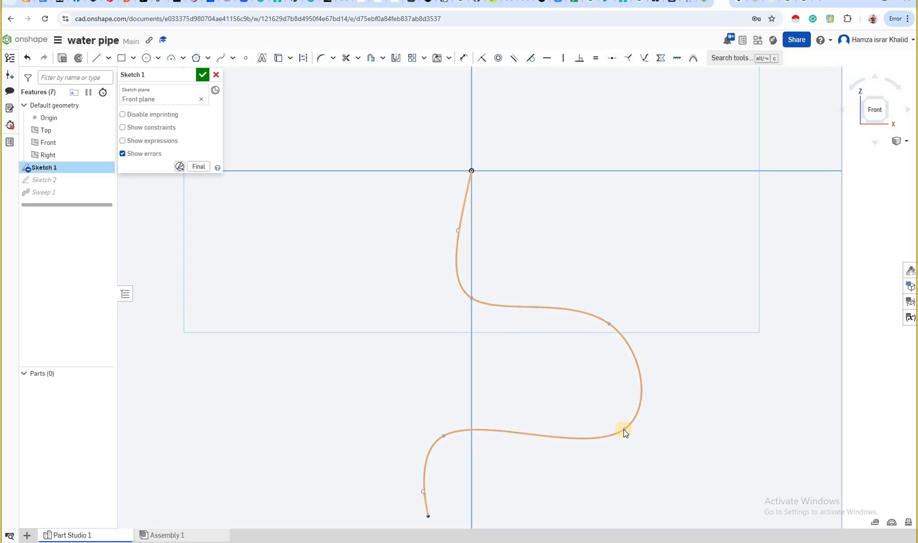
{"action": "left_click_drag", "start_coordinate": [625, 430], "coordinate": [558, 377]}
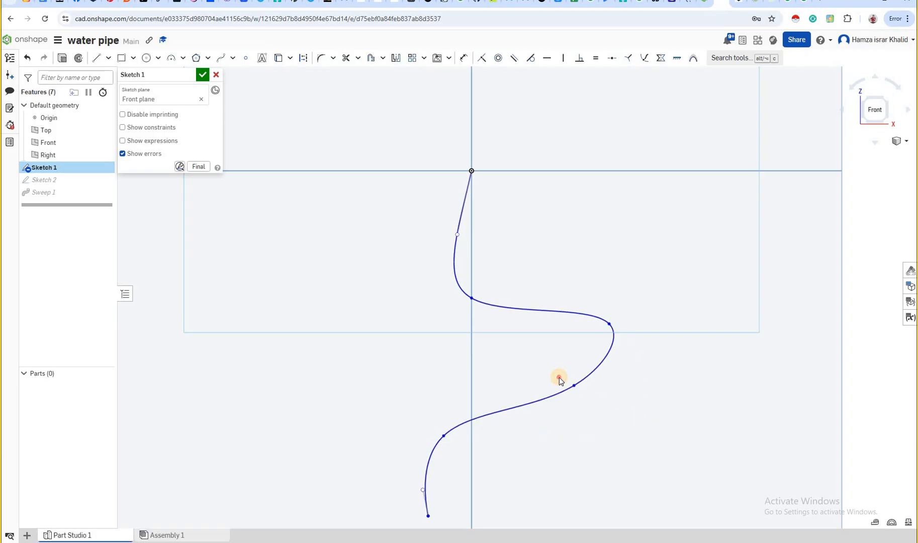
- Pull the spline's upper outer bend point far outward, move the lower one back down, and finish the sketch
{"action": "left_click", "coordinate": [609, 324]}
{"action": "left_click_drag", "start_coordinate": [734, 324], "coordinate": [733, 320]}
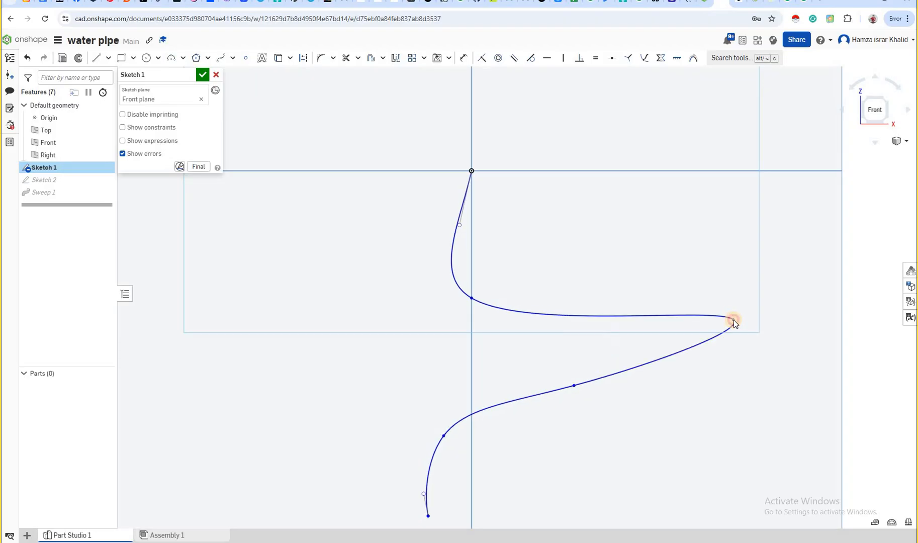
{"action": "left_click", "coordinate": [575, 386]}
{"action": "left_click_drag", "start_coordinate": [582, 430], "coordinate": [581, 429]}
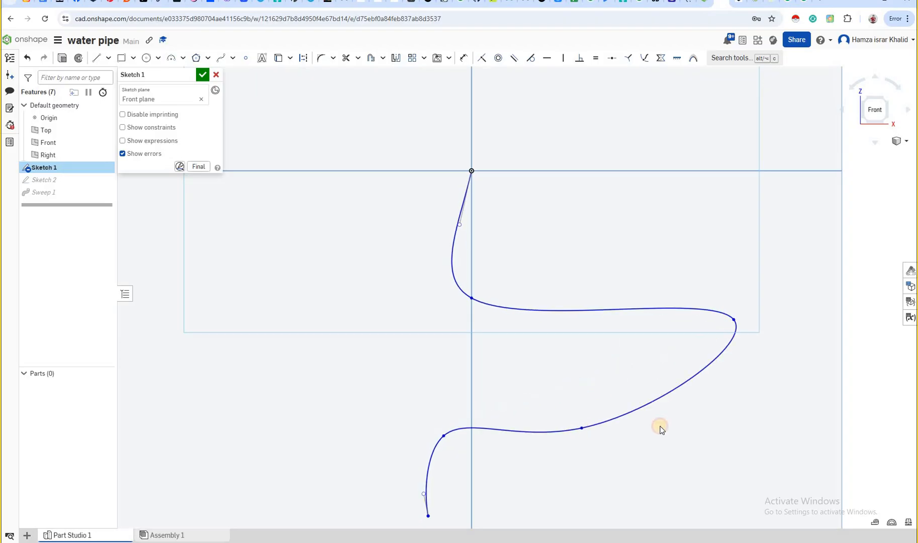
{"action": "left_click", "coordinate": [203, 75]}
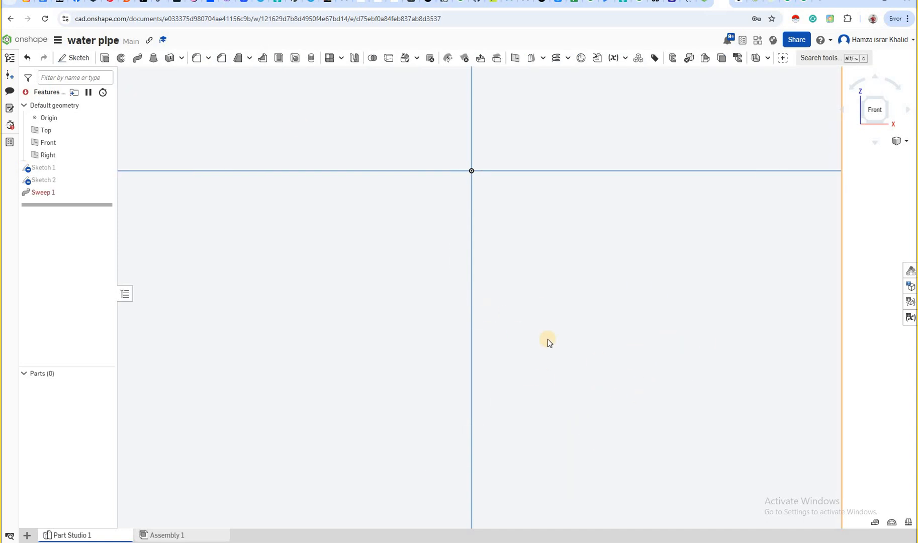
- Open the sweep for editing and examine its preview around the sharp outer bend from several angles
{"action": "right_click", "coordinate": [74, 200]}
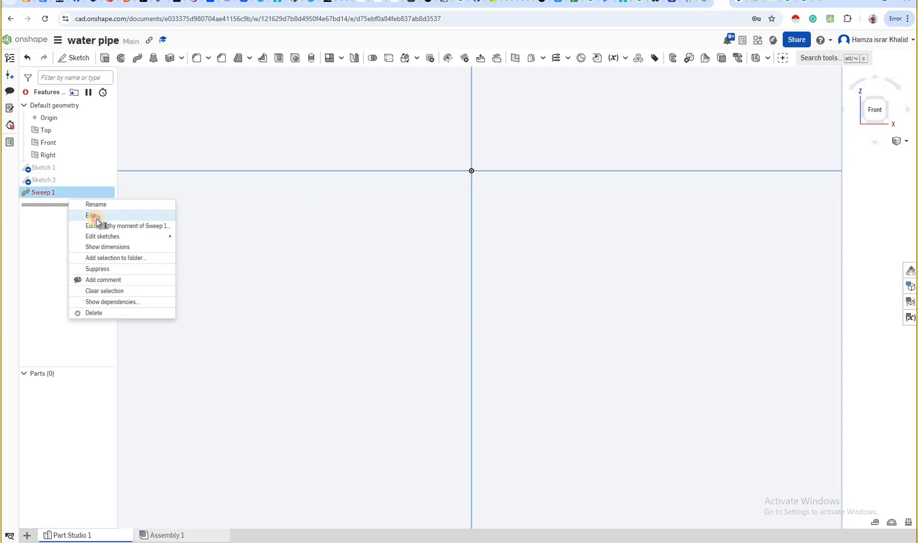
{"action": "left_click", "coordinate": [96, 218]}
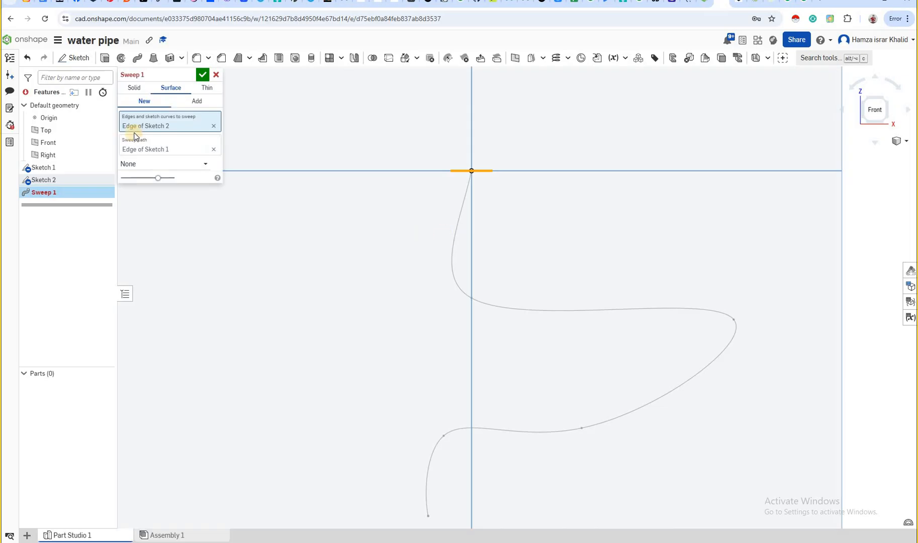
{"action": "left_click", "coordinate": [372, 245]}
{"action": "right_click_drag", "start_coordinate": [372, 244], "coordinate": [434, 248]}
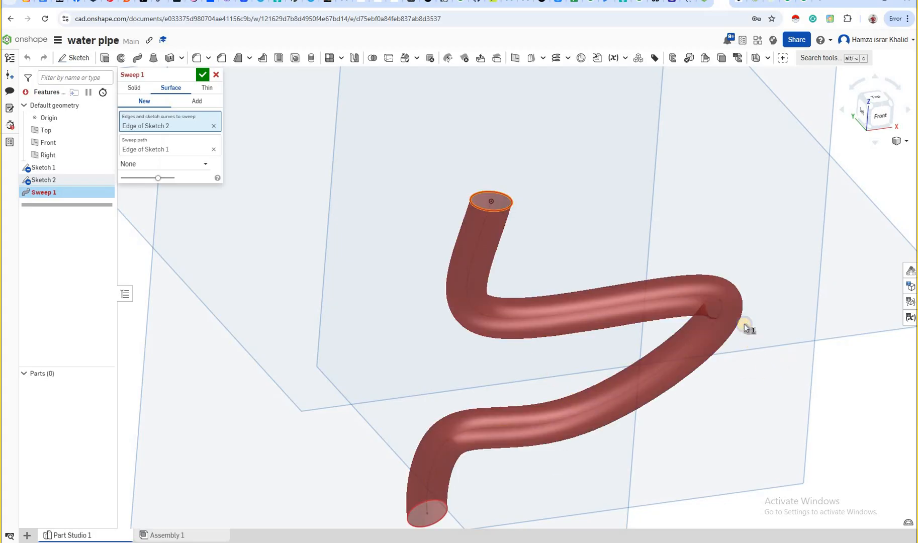
{"action": "right_click_drag", "start_coordinate": [746, 327], "coordinate": [724, 330]}
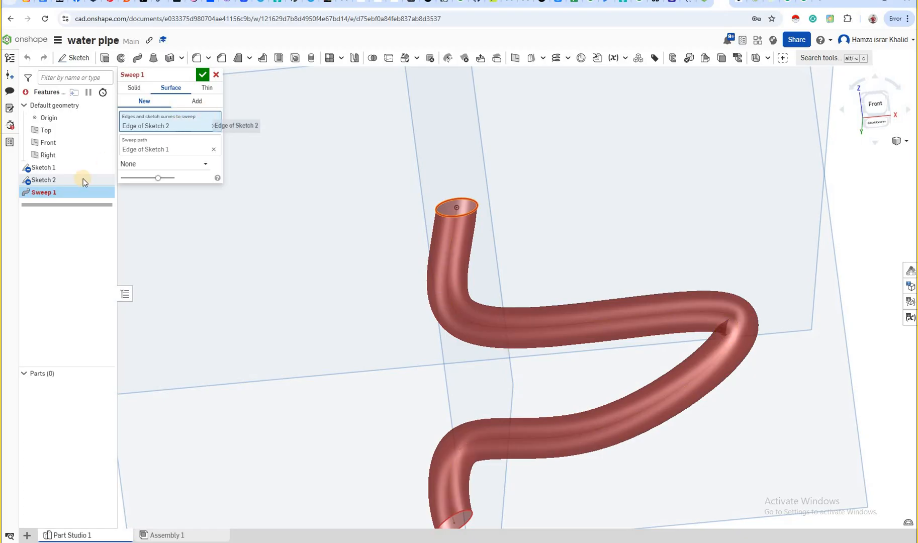
- Edit the path sketch again, pulling the spline's outermost bend point inward and down to soften the bend, and finish the sketch
{"action": "right_click", "coordinate": [63, 170]}
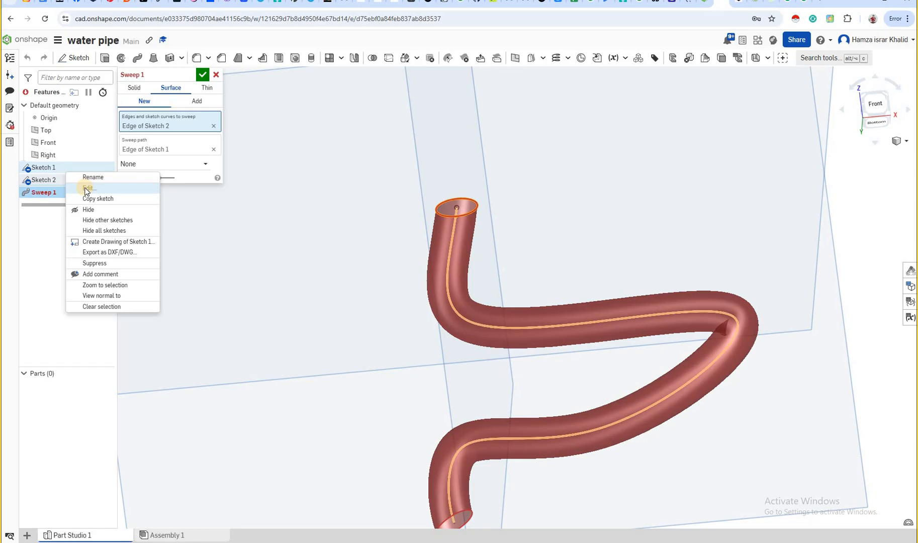
{"action": "left_click", "coordinate": [88, 188]}
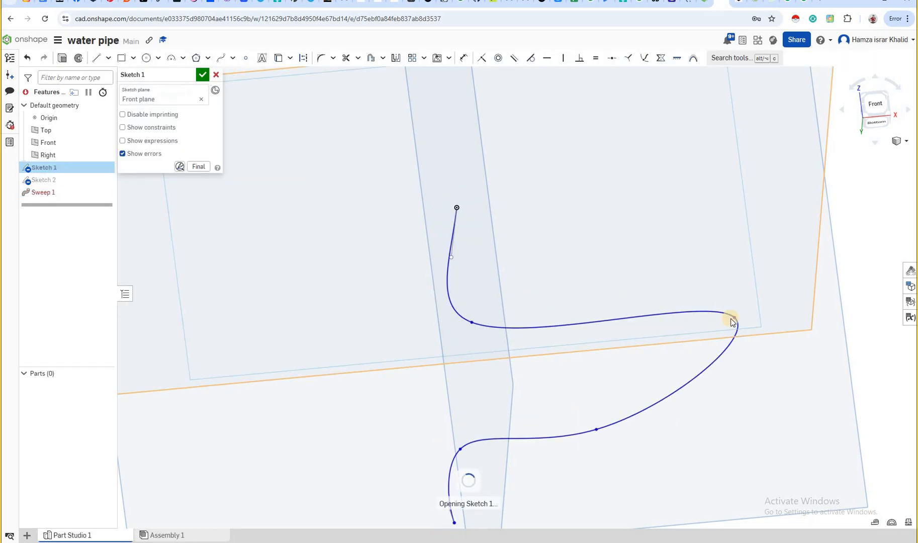
{"action": "left_click", "coordinate": [664, 361]}
{"action": "left_click_drag", "start_coordinate": [644, 367], "coordinate": [642, 368]}
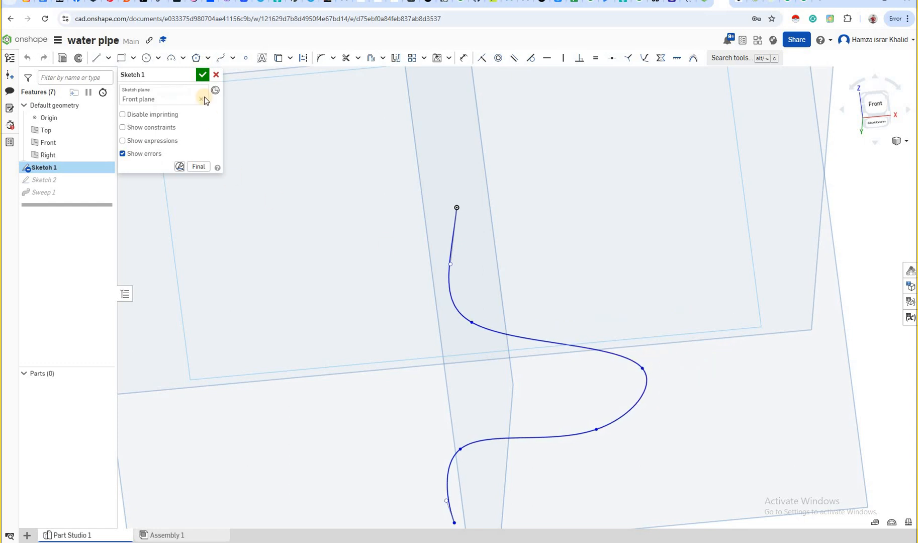
{"action": "left_click", "coordinate": [201, 75]}
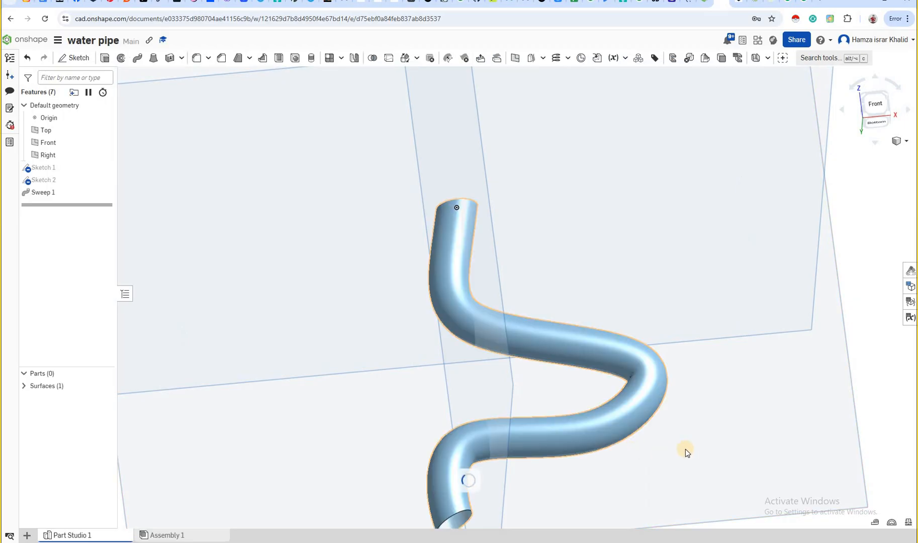
- Examine the rebuilt pipe's bends and open ends from several angles
{"action": "right_click_drag", "start_coordinate": [641, 430], "coordinate": [577, 393]}
{"action": "scroll", "coordinate": [577, 391], "scroll_direction": "down", "scroll_amount": 3}
{"action": "scroll", "coordinate": [577, 392], "scroll_direction": "up", "scroll_amount": 2}
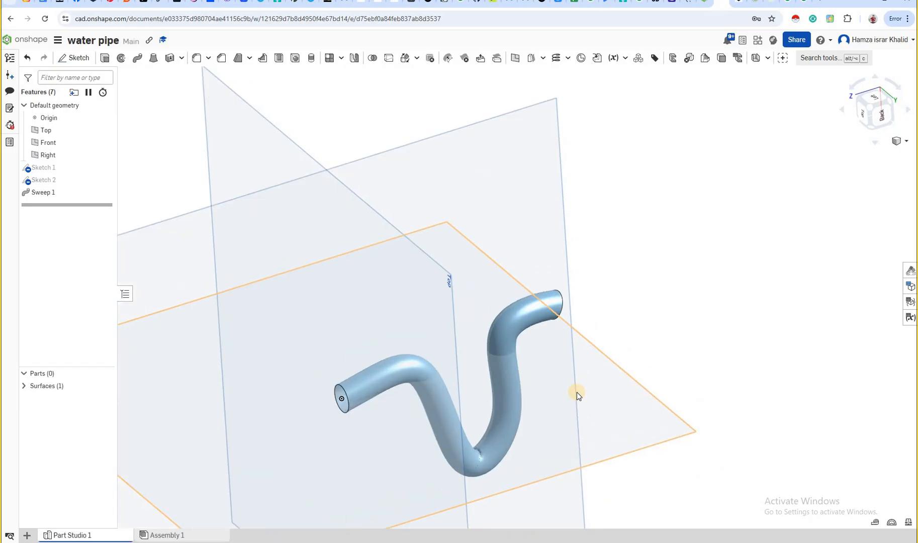
{"action": "right_click_drag", "start_coordinate": [614, 392], "coordinate": [662, 160]}
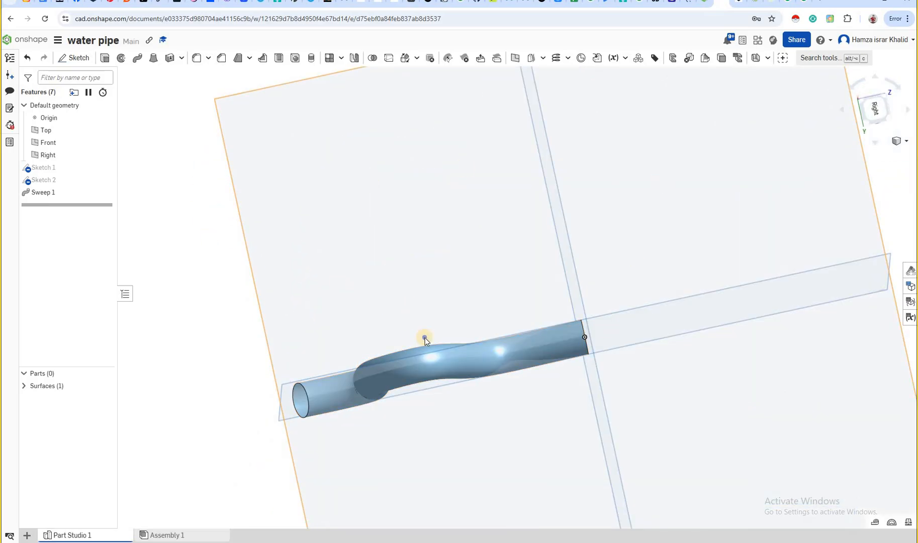
{"action": "right_click_drag", "start_coordinate": [425, 338], "coordinate": [872, 189]}
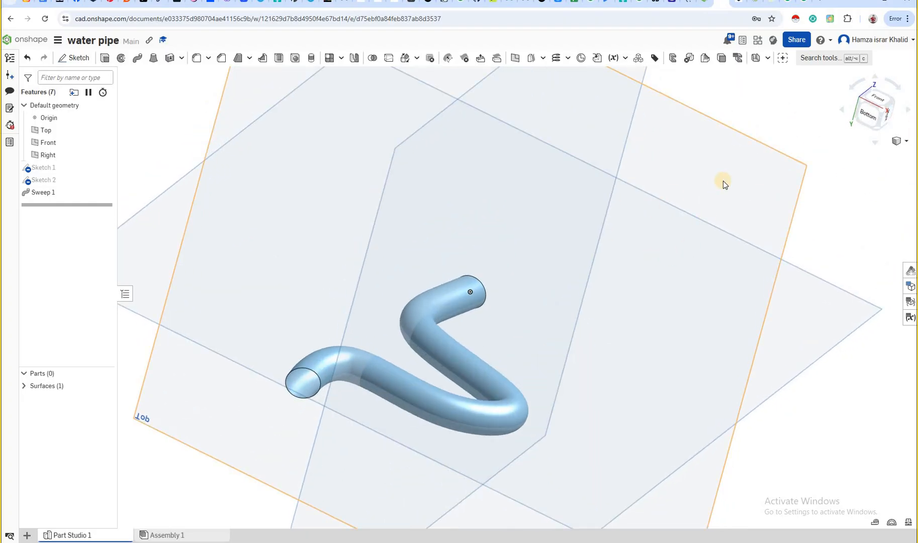